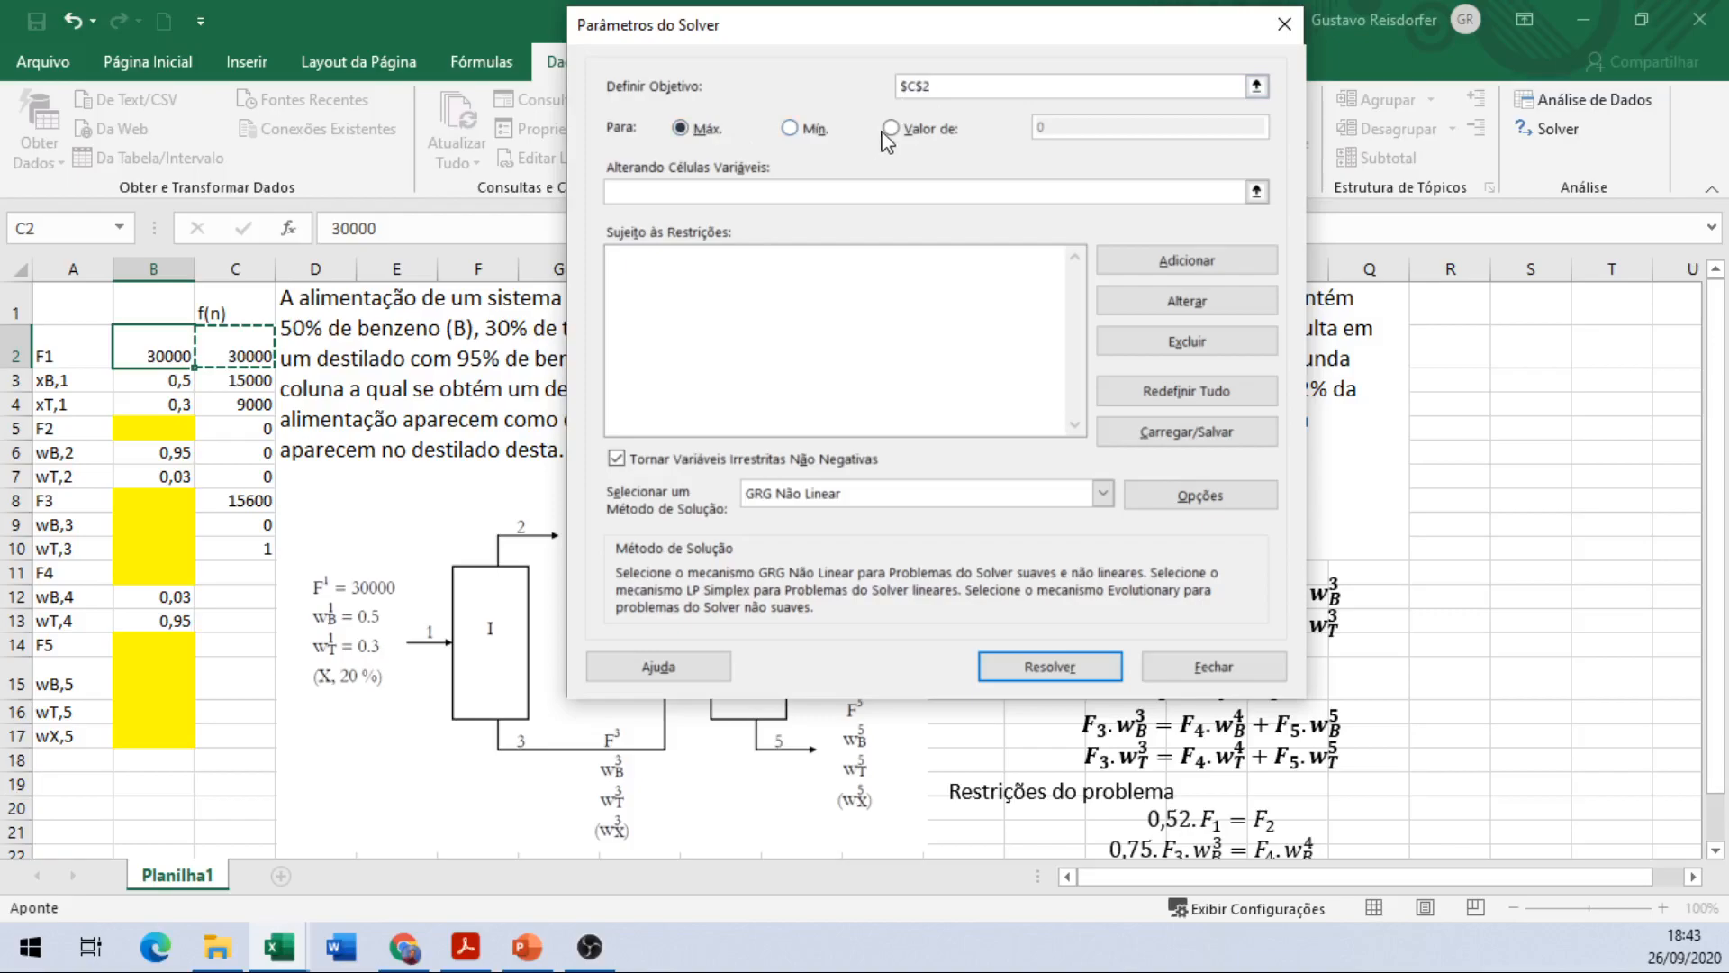
Step: Set the Solver objective for cell C2 to reach a value of 0
click(890, 128)
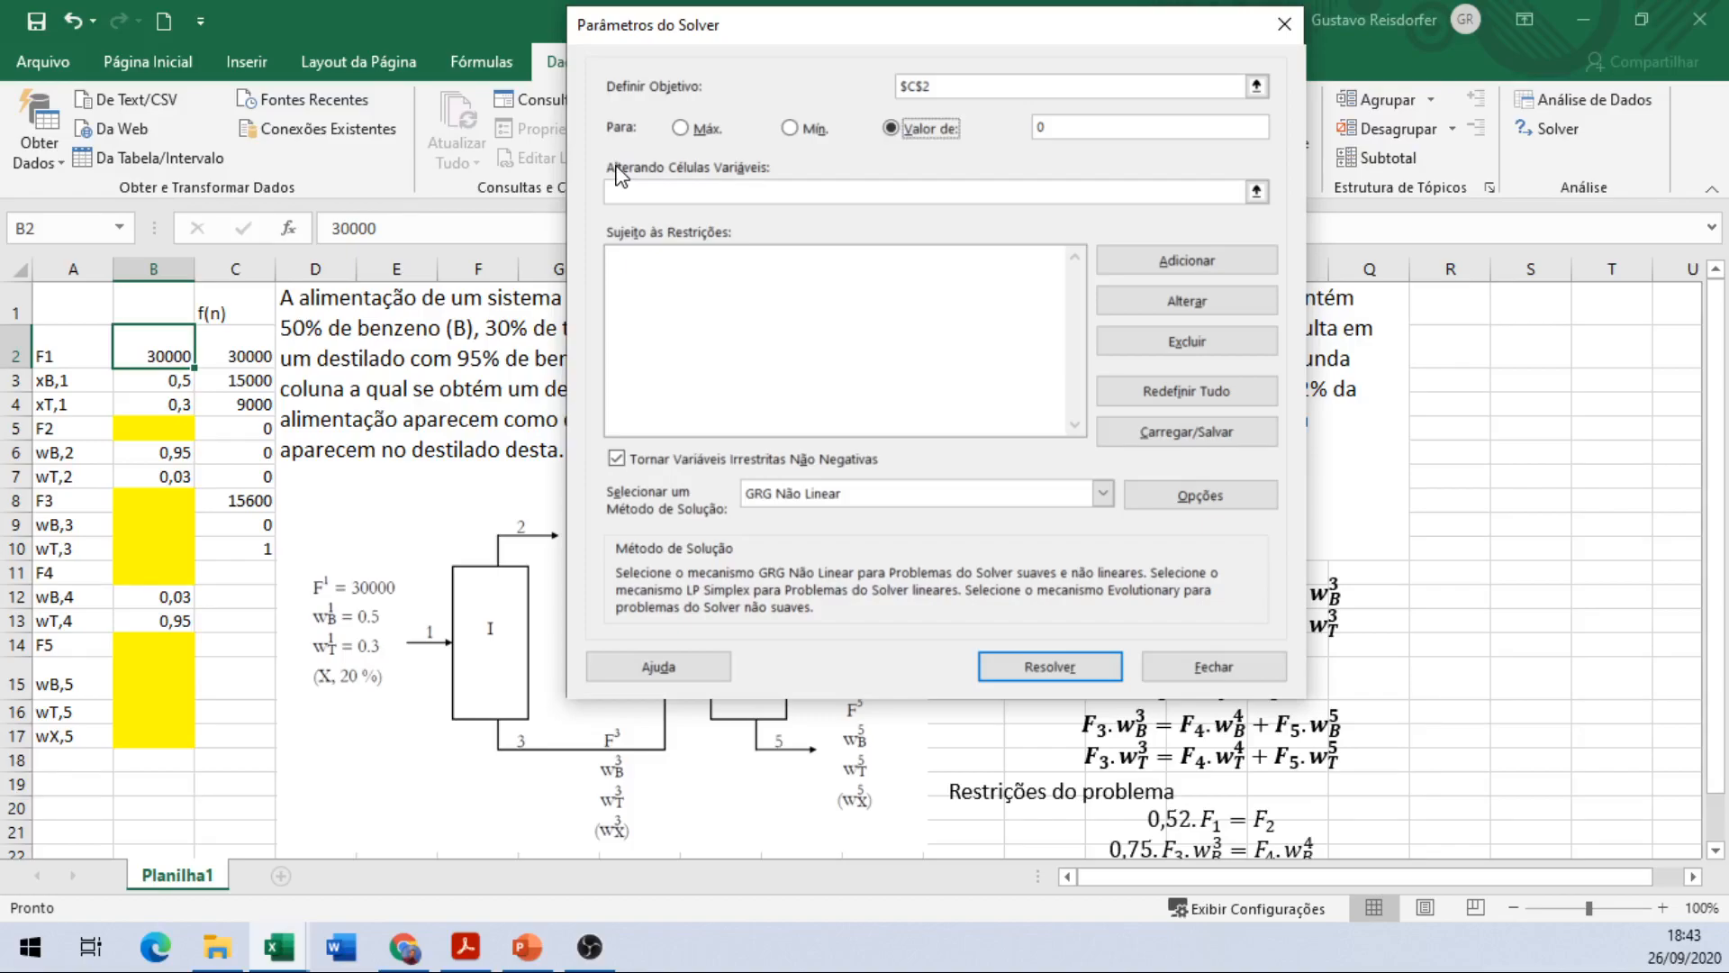
click(1256, 193)
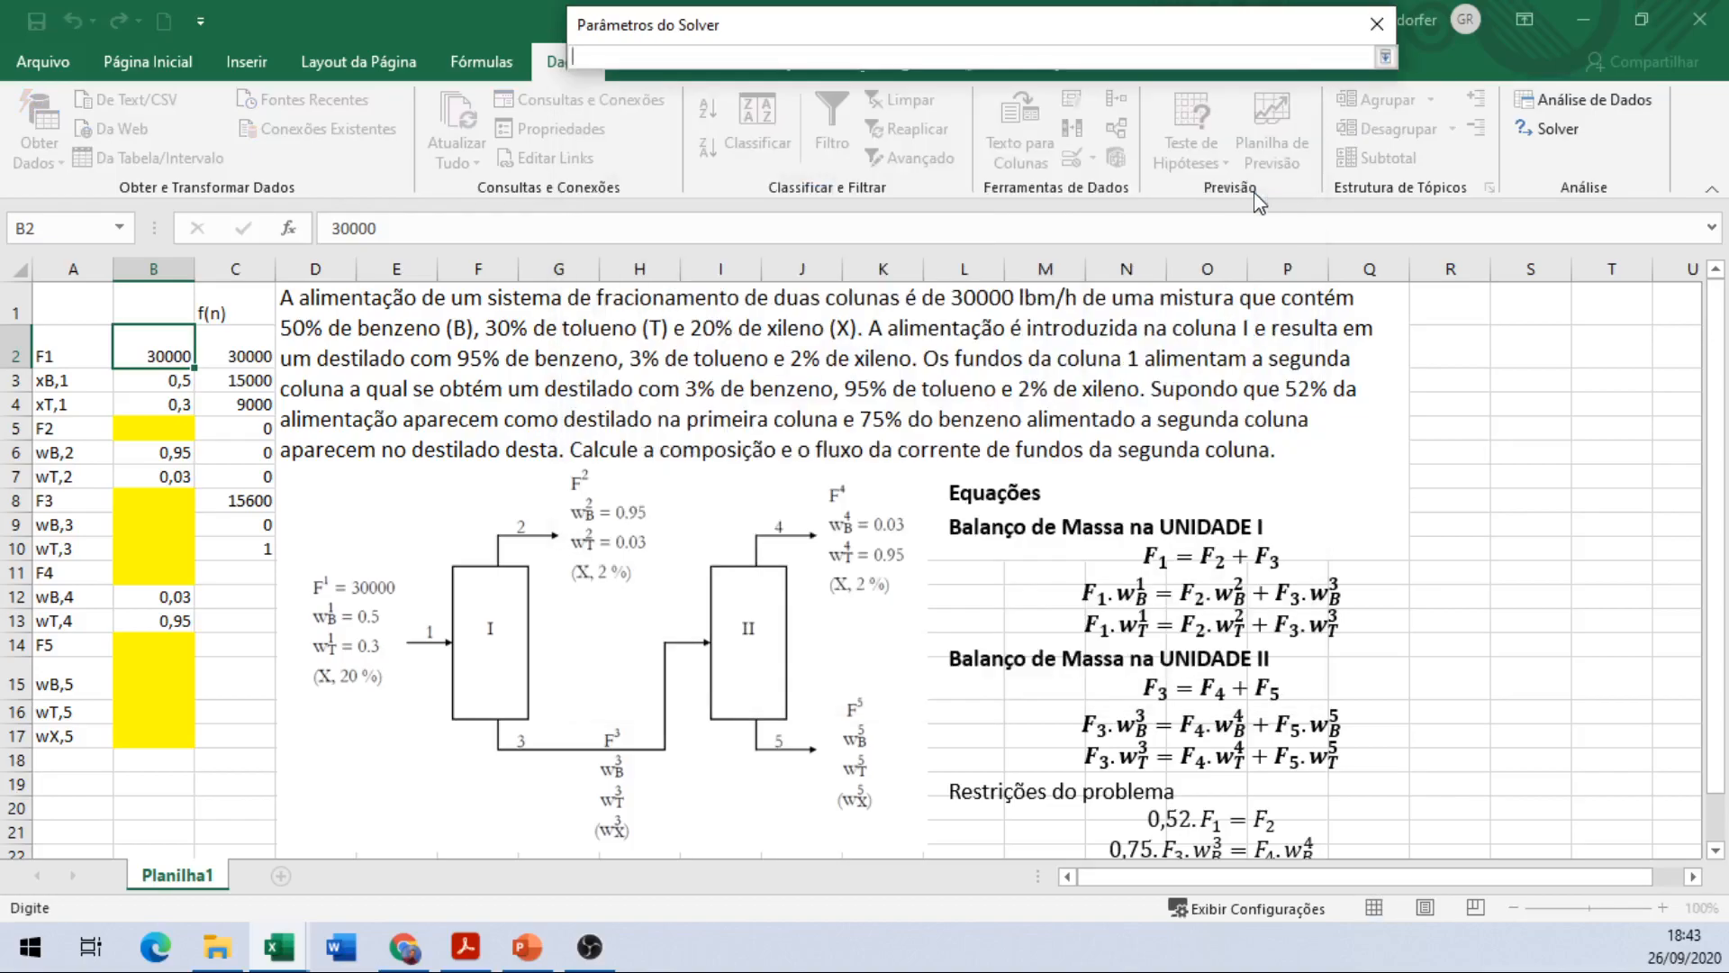
click(177, 426)
ctrl+click(151, 500)
ctrl+click(159, 531)
ctrl+click(159, 549)
ctrl+click(160, 573)
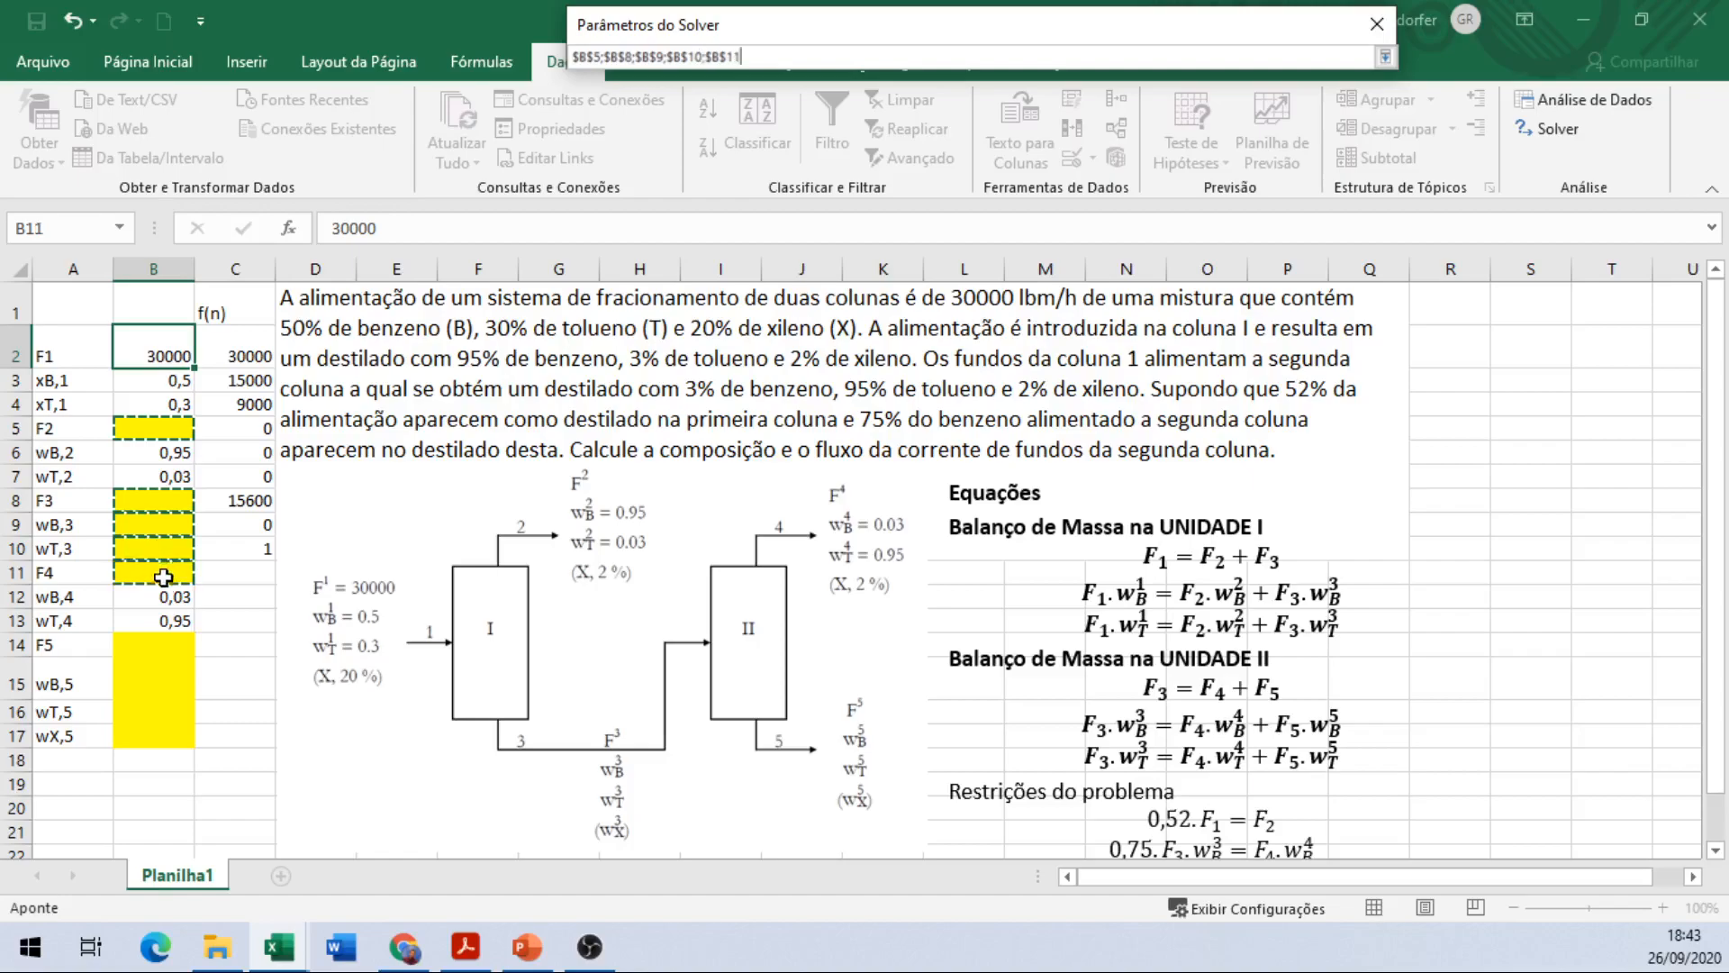
ctrl+click(161, 647)
ctrl+click(164, 674)
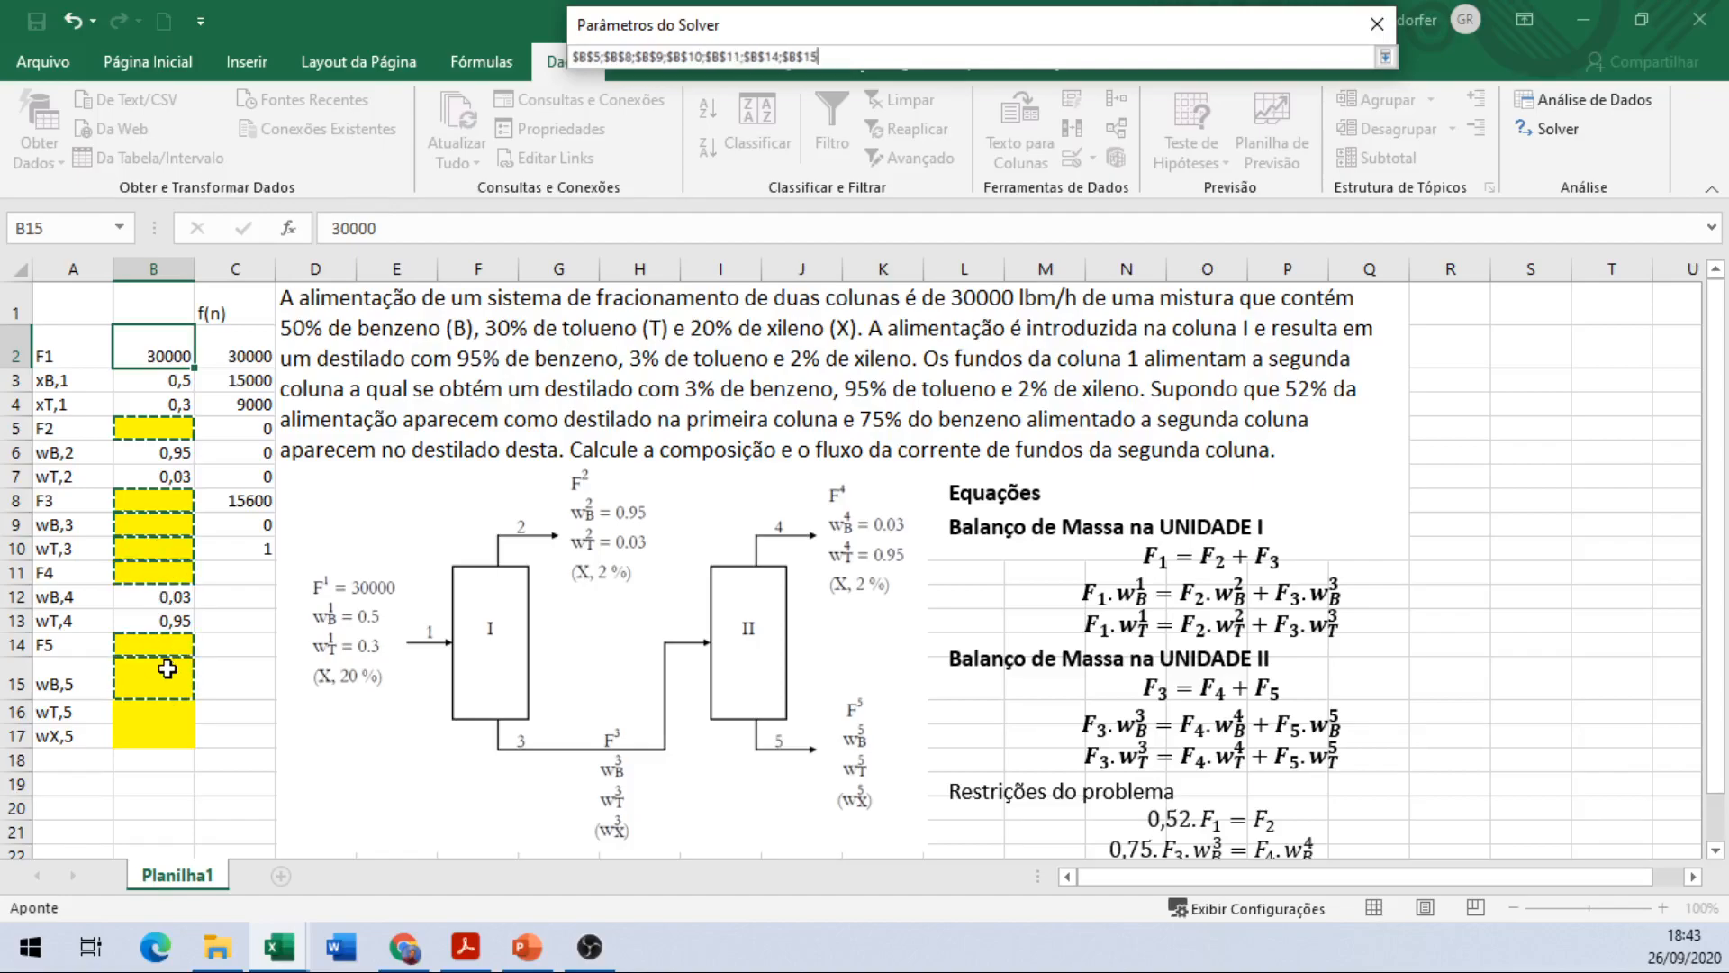
ctrl+click(158, 718)
ctrl+click(156, 736)
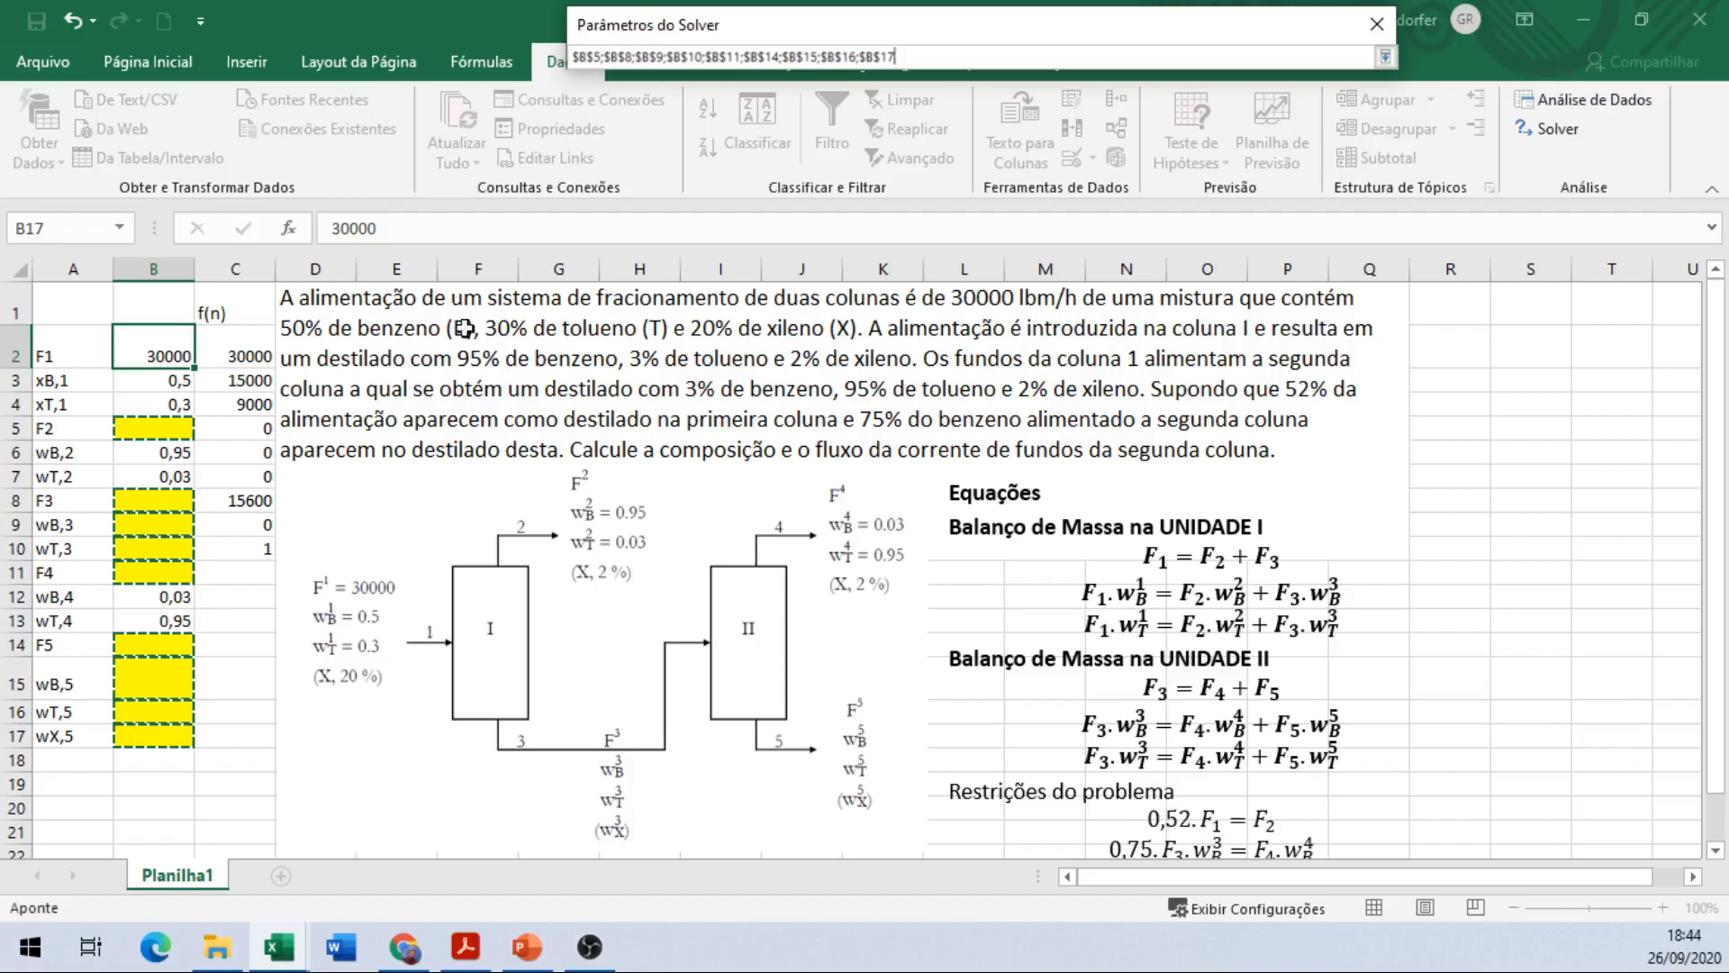
key(Return)
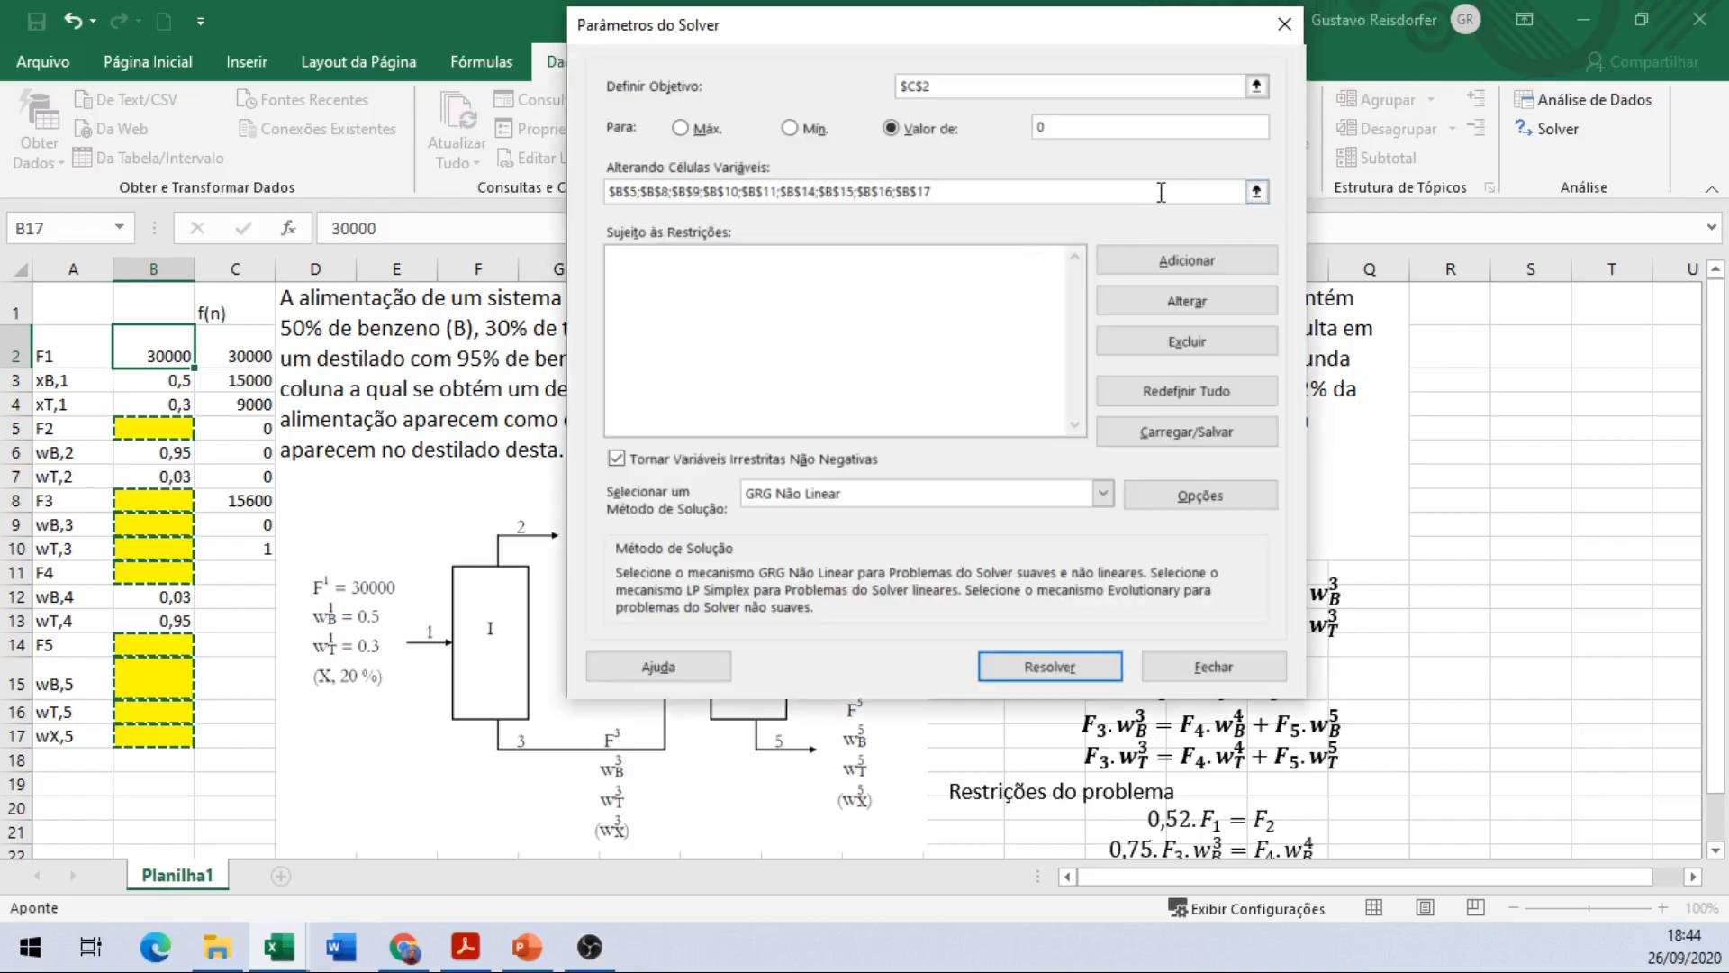
key(shift+Left)
key(BackSpace)
key(BackSpace)
key(BackSpace)
key(BackSpace)
key(BackSpace)
key(BackSpace)
key(BackSpace)
key(BackSpace)
key(BackSpace)
key(BackSpace)
key(BackSpace)
key(BackSpace)
key(BackSpace)
key(BackSpace)
key(BackSpace)
key(BackSpace)
key(BackSpace)
key(BackSpace)
key(BackSpace)
key(BackSpace)
key(BackSpace)
key(BackSpace)
key(BackSpace)
key(BackSpace)
key(BackSpace)
key(BackSpace)
key(BackSpace)
key(BackSpace)
key(BackSpace)
key(BackSpace)
key(BackSpace)
key(BackSpace)
key(BackSpace)
key(BackSpace)
Step: Define the yellow cells B5, B8:B11 and B14:B17 as the Solver's variable cells
click(1256, 191)
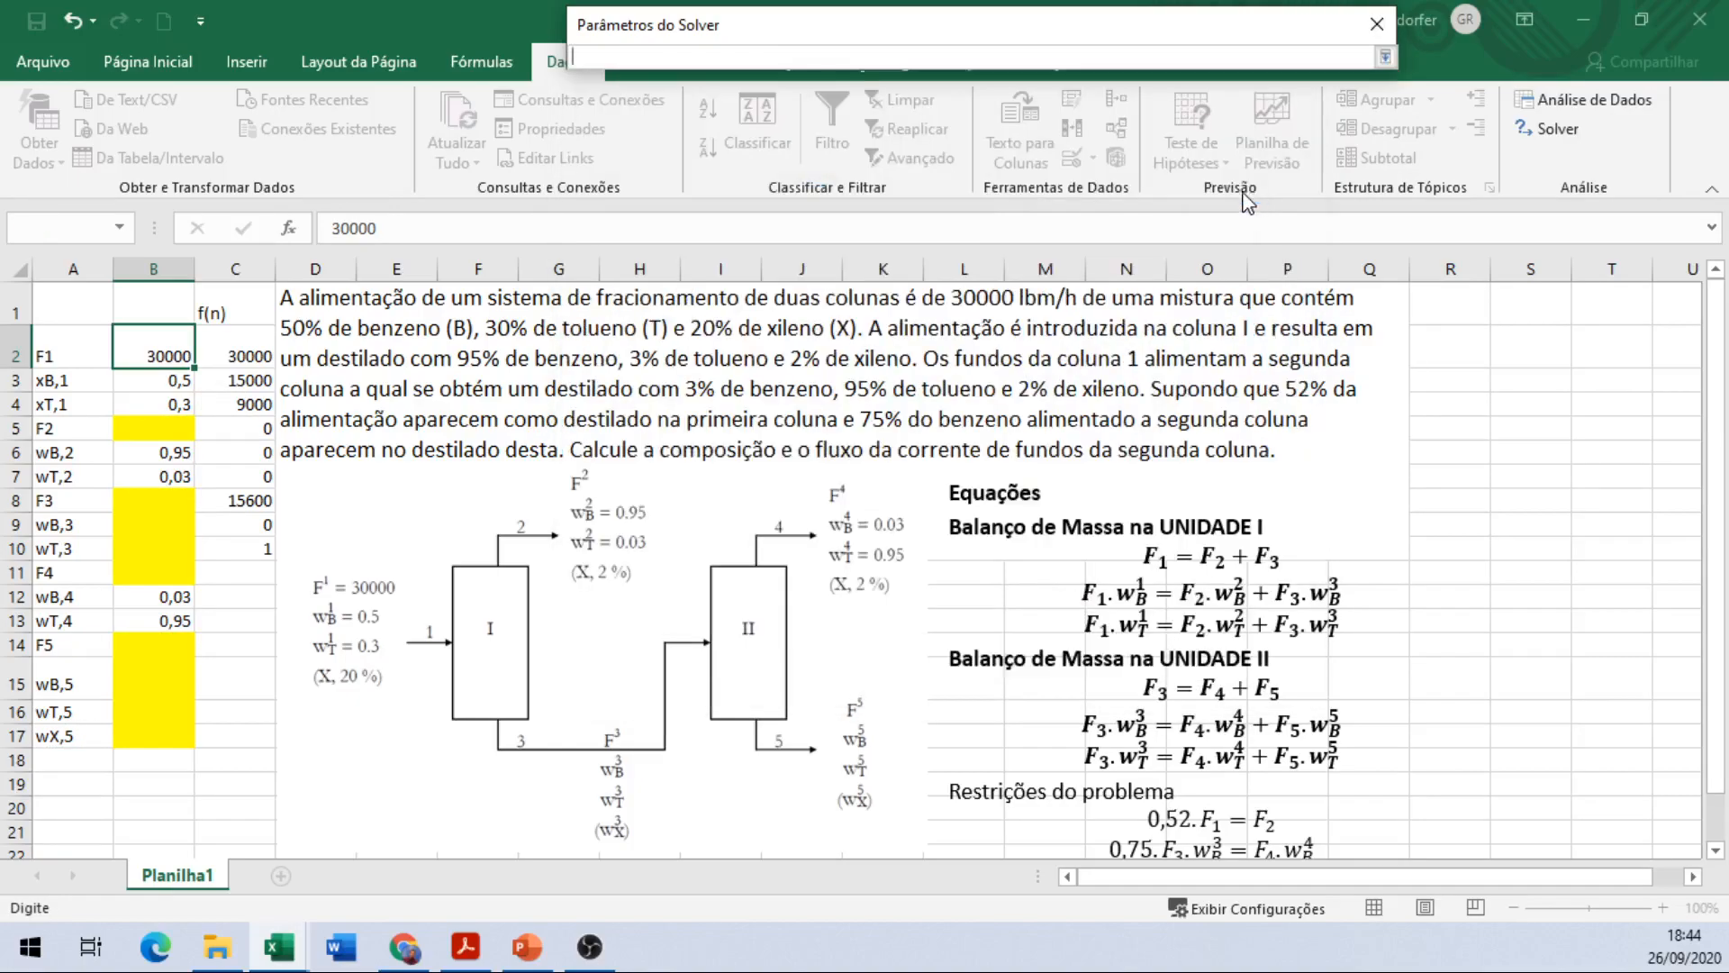
click(175, 428)
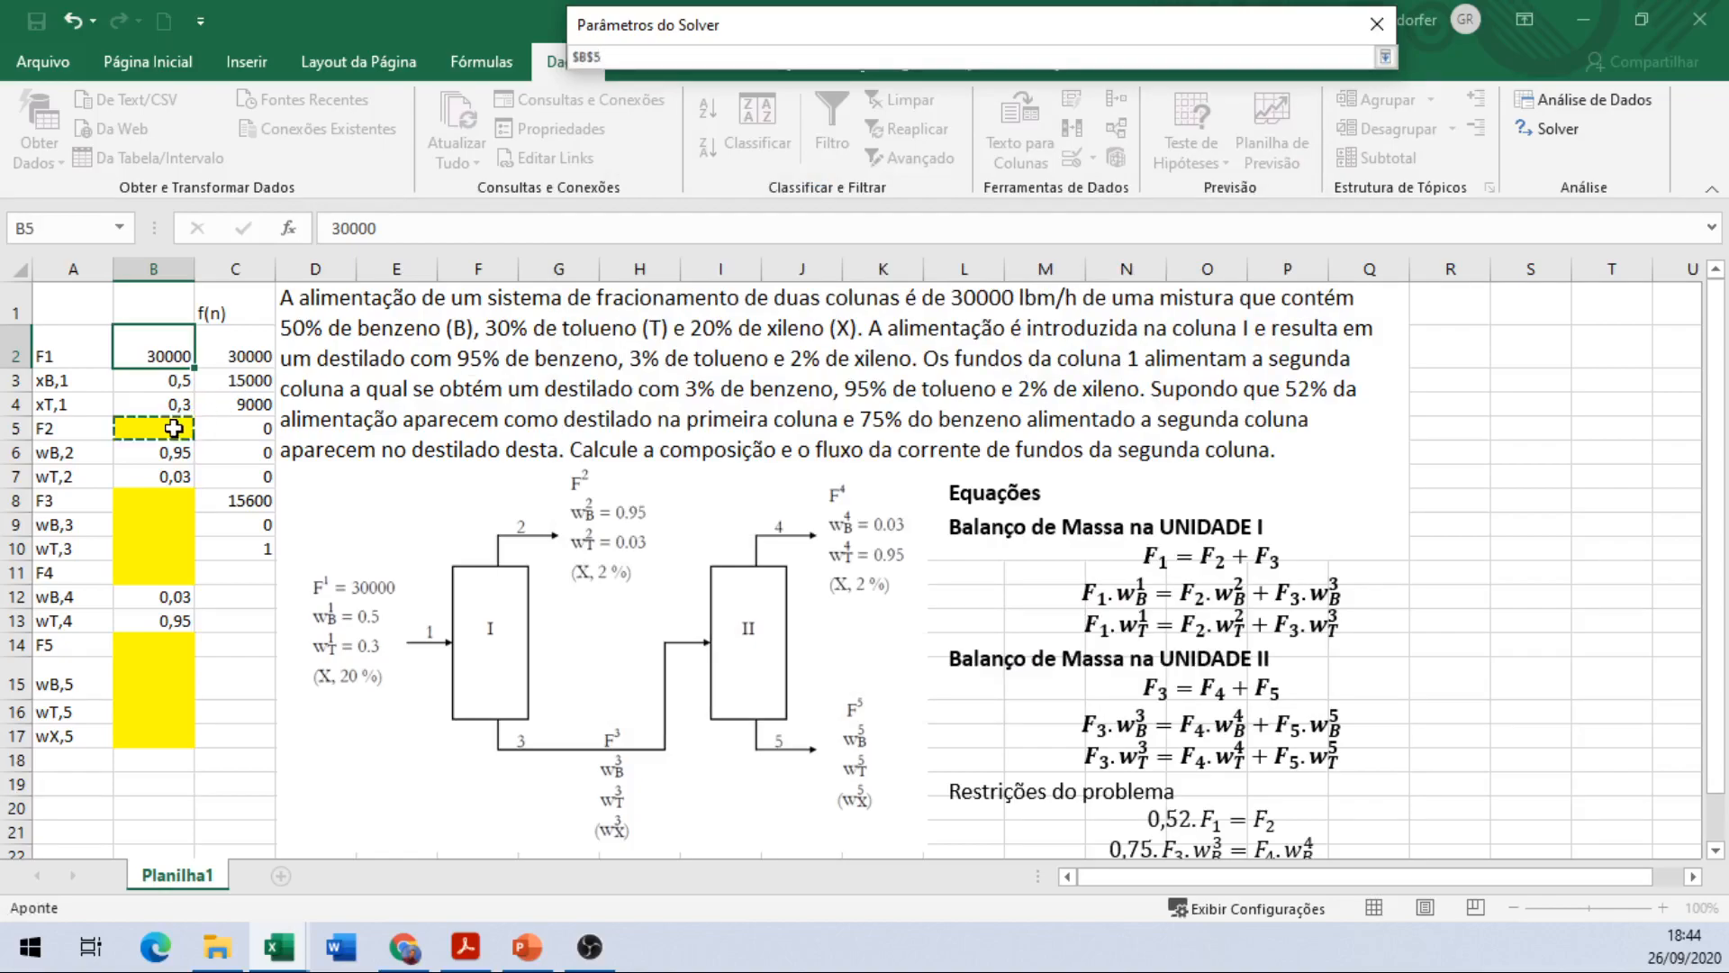
drag(165, 493, 163, 568)
drag(155, 643, 154, 730)
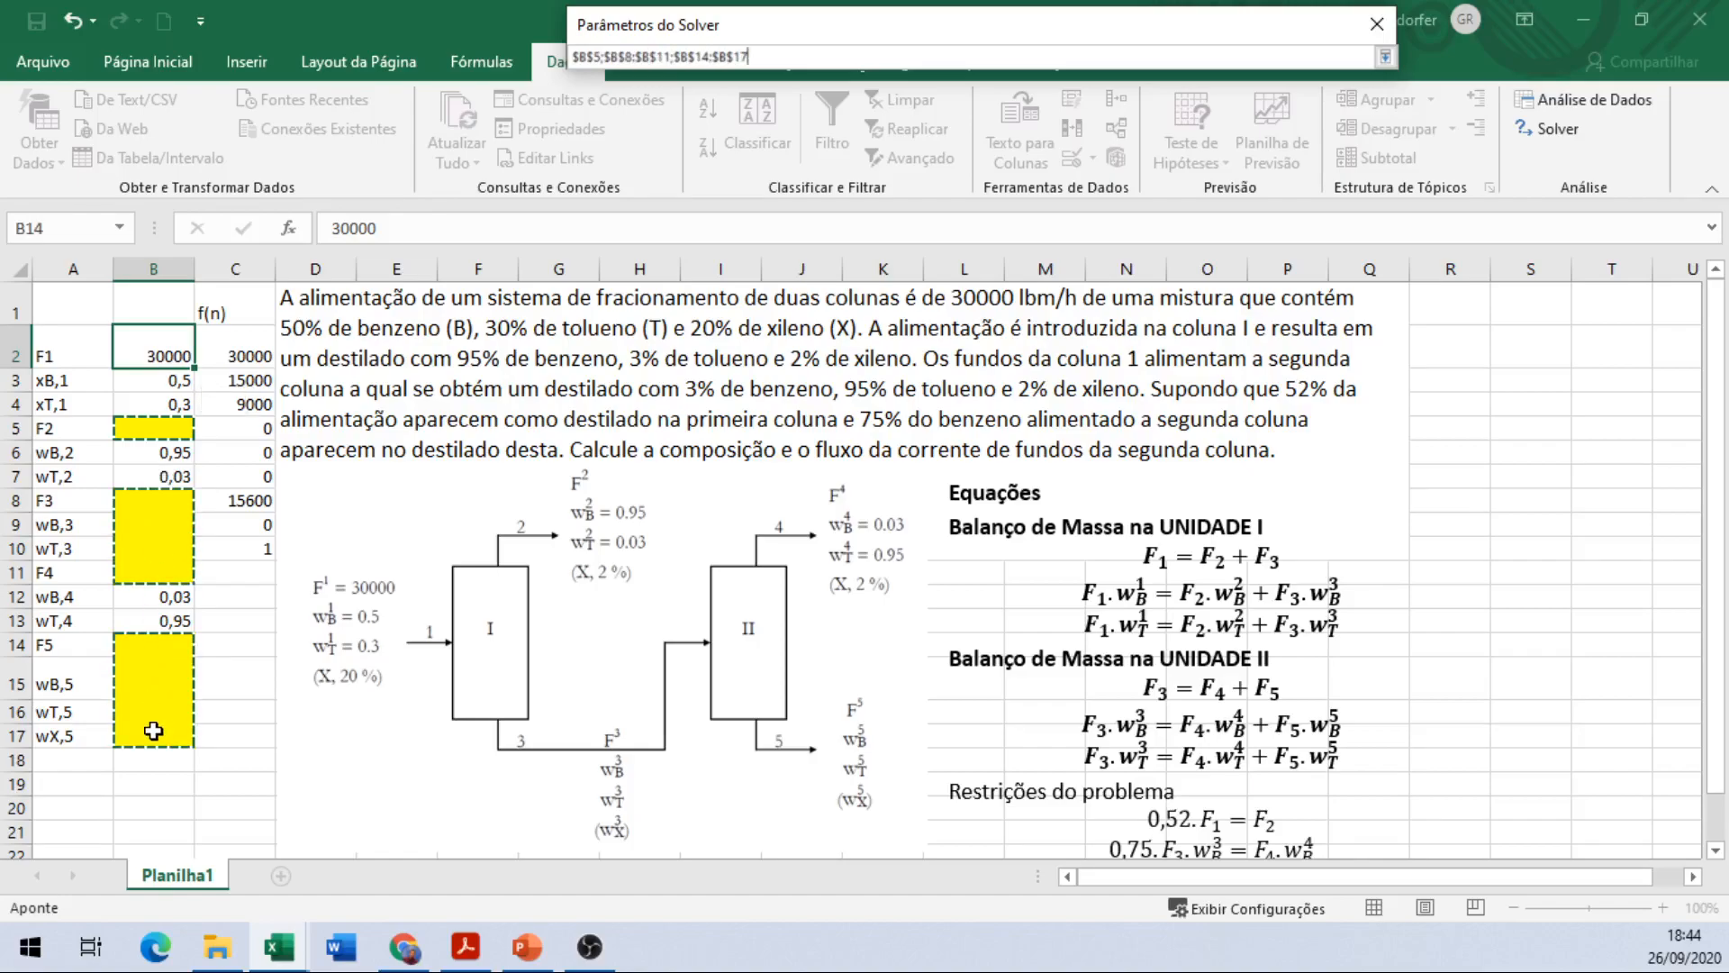
key(Return)
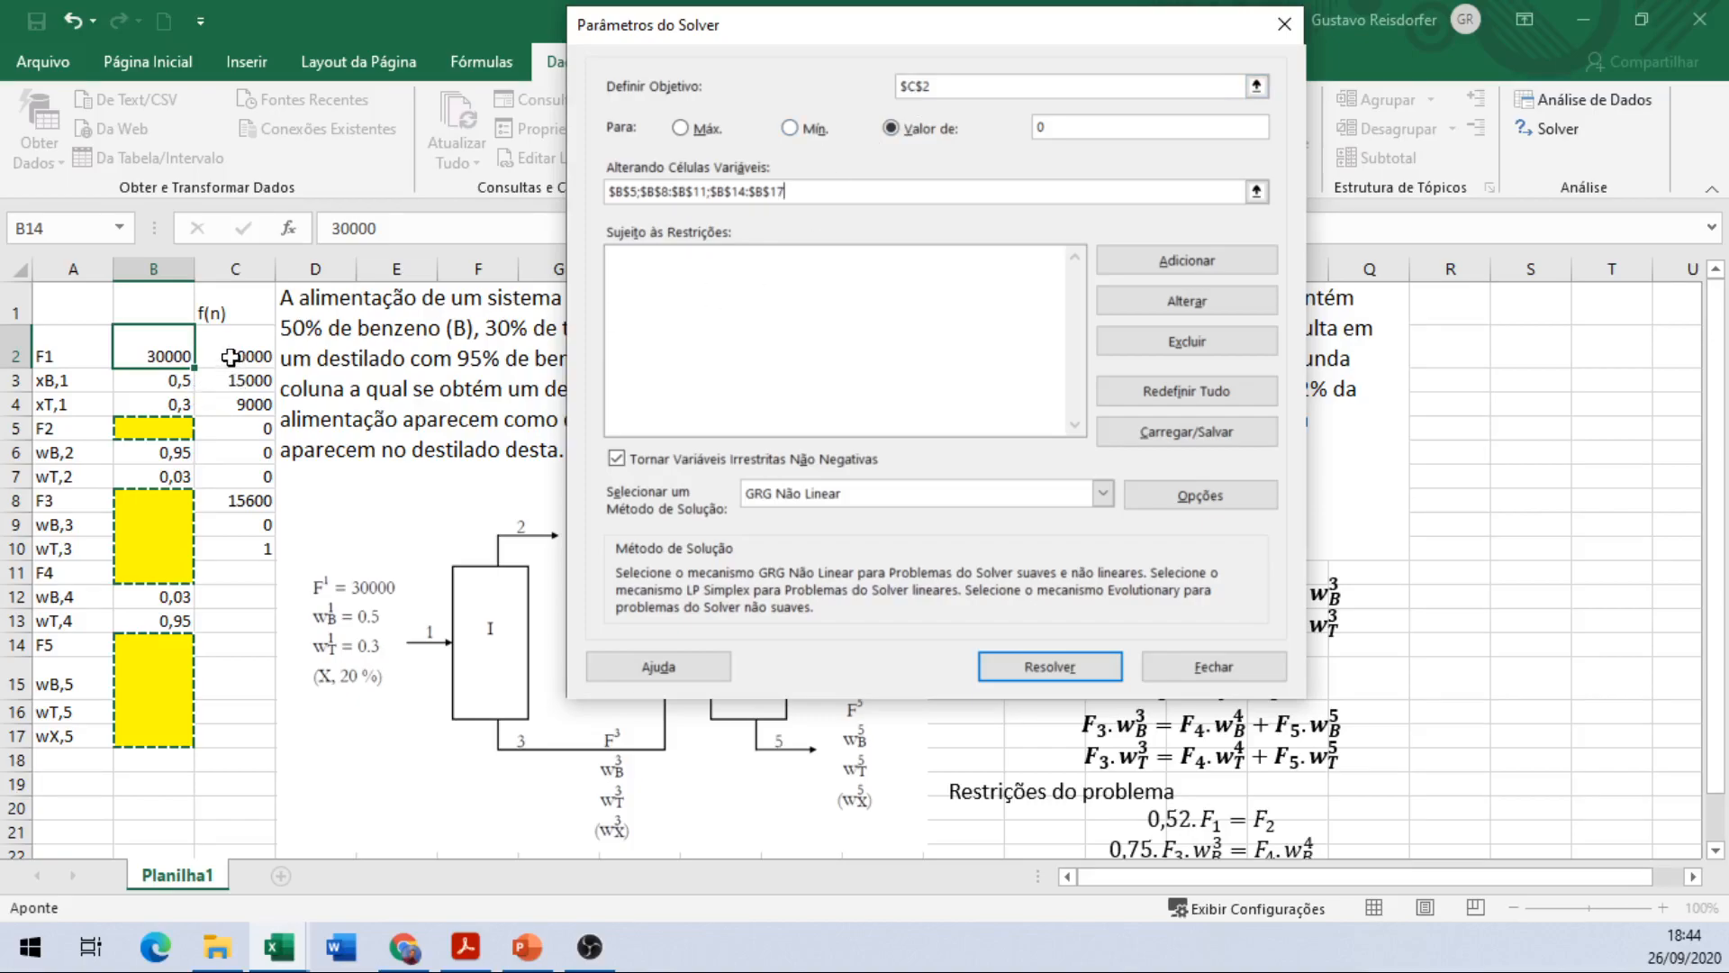
Step: Add a Solver constraint requiring cell C3 to equal cell C2
click(1157, 265)
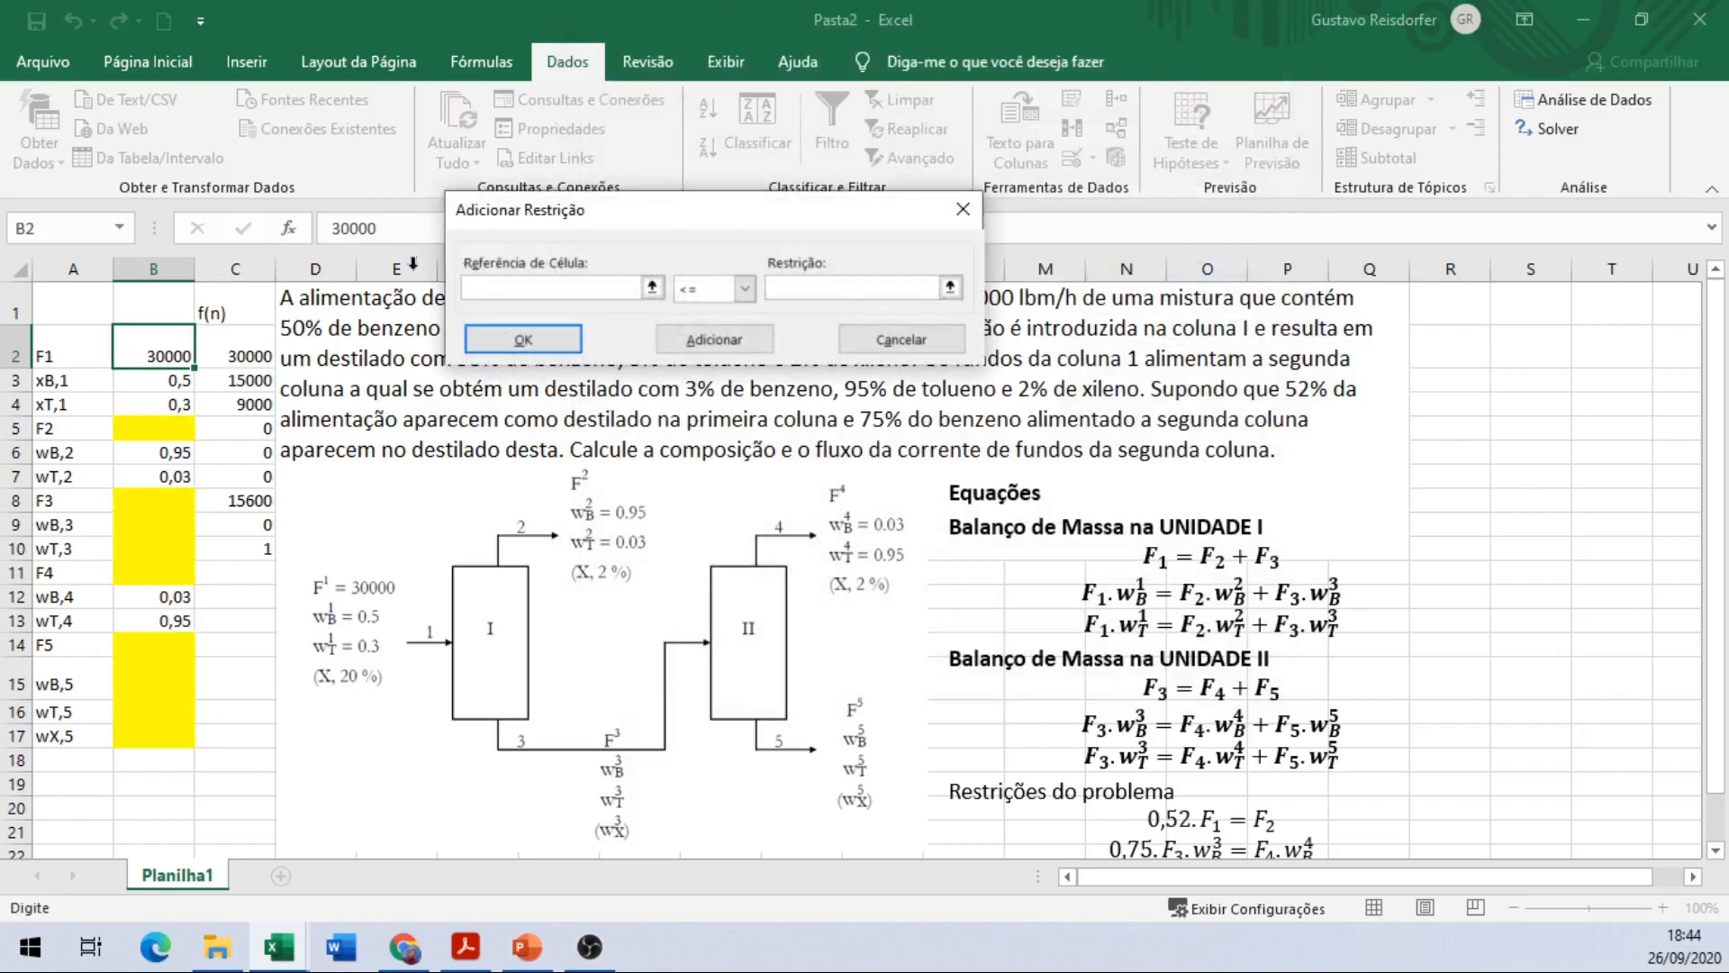
click(244, 382)
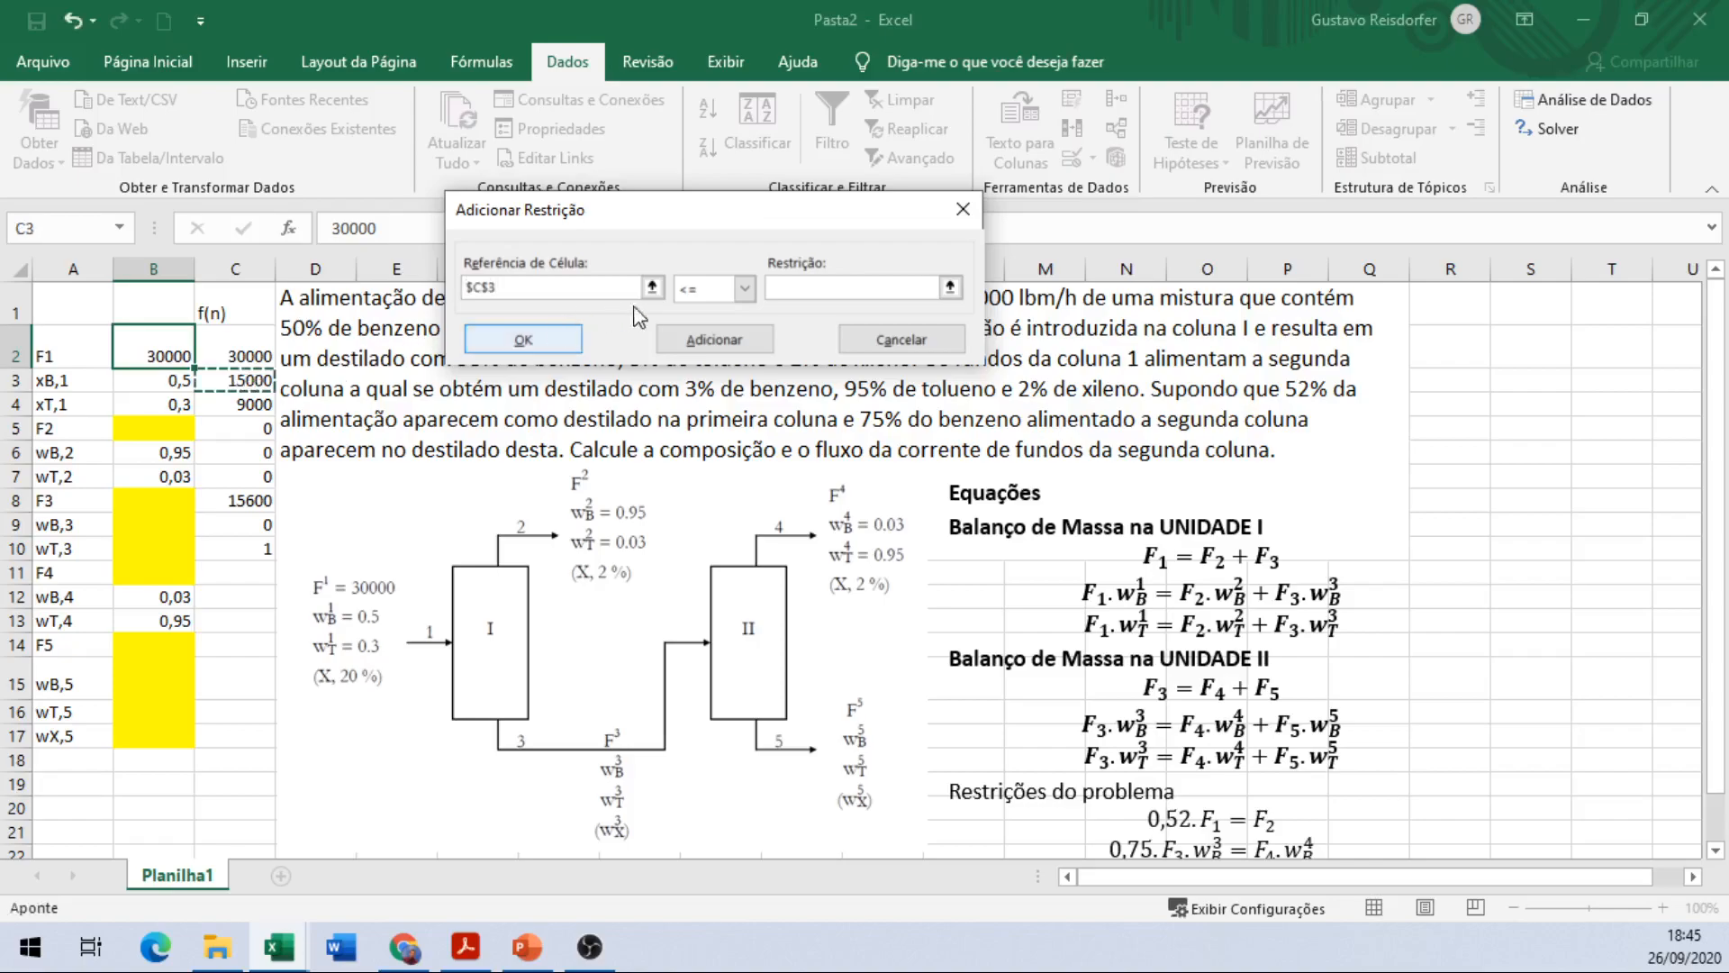
click(746, 289)
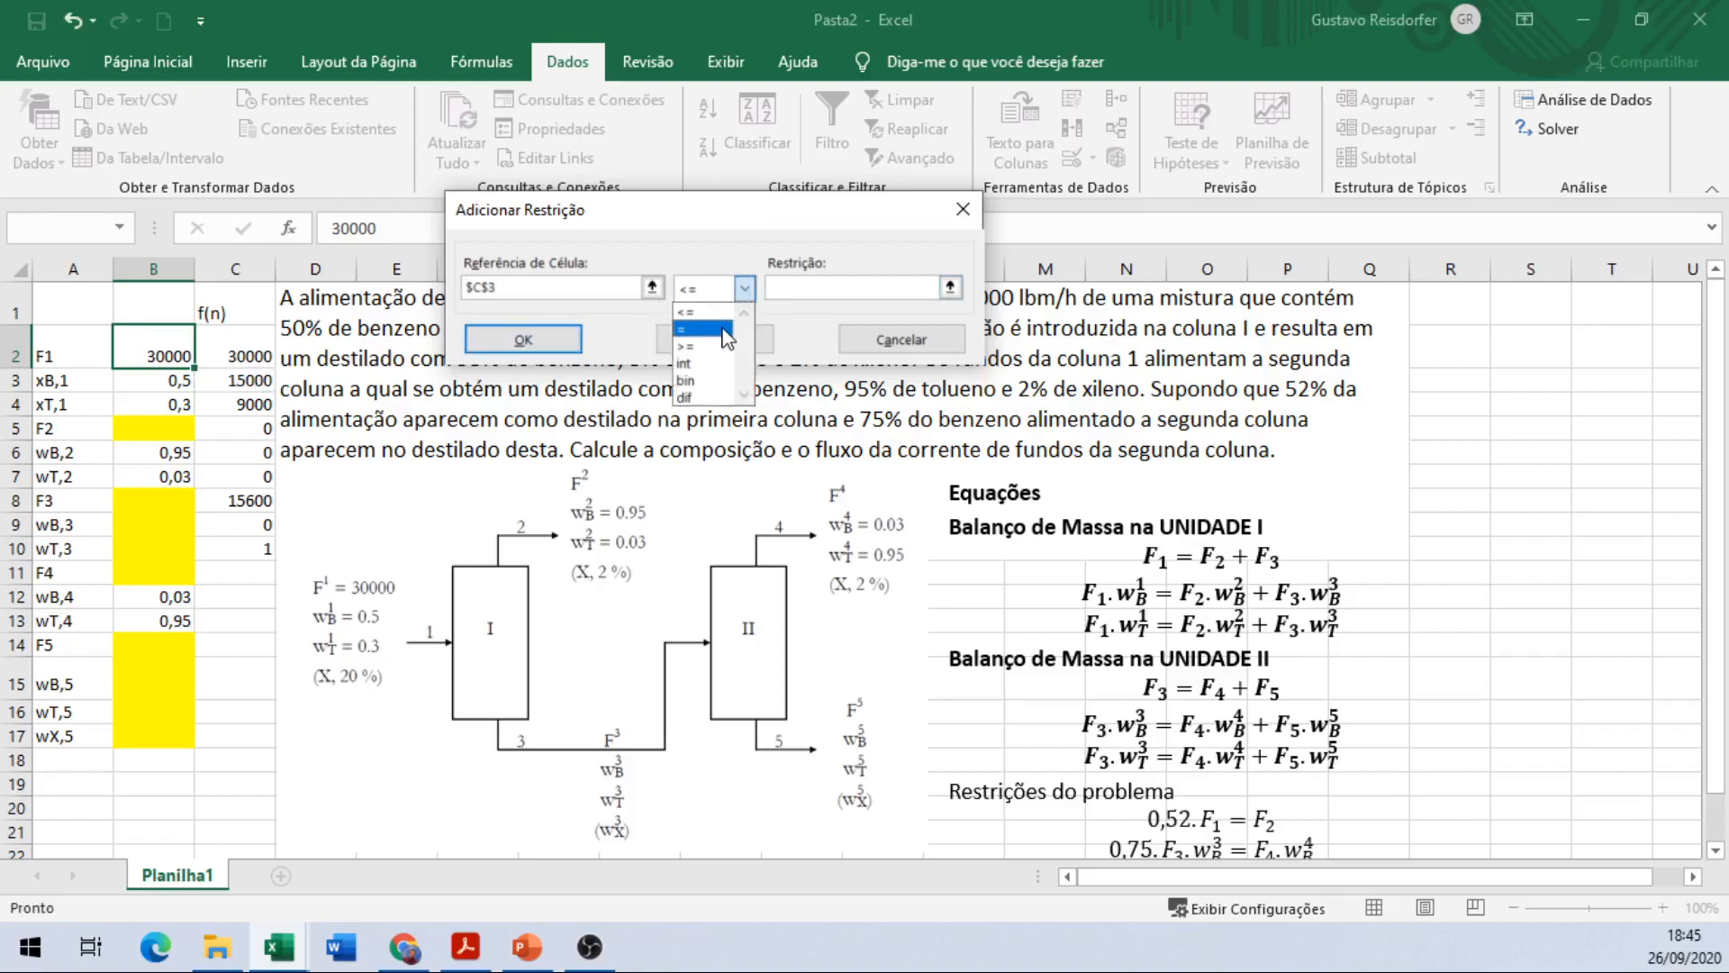
click(713, 332)
click(919, 286)
click(228, 342)
click(716, 342)
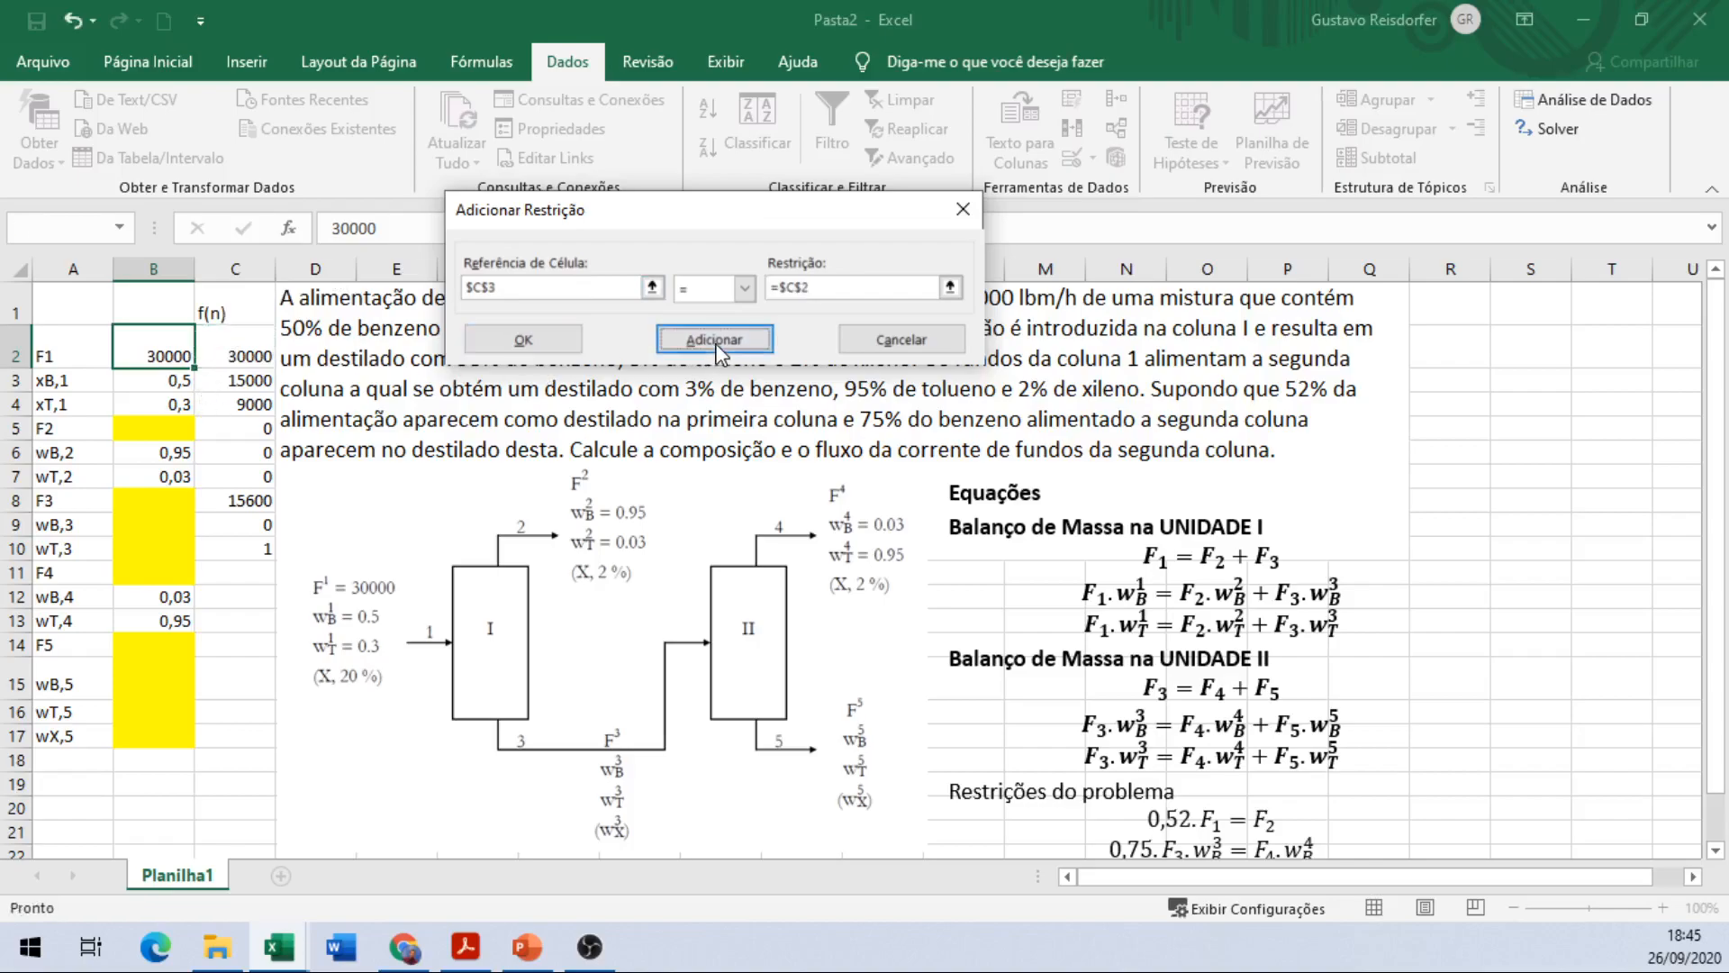
Step: Add a Solver constraint requiring cell C4 to equal cell C2
click(253, 406)
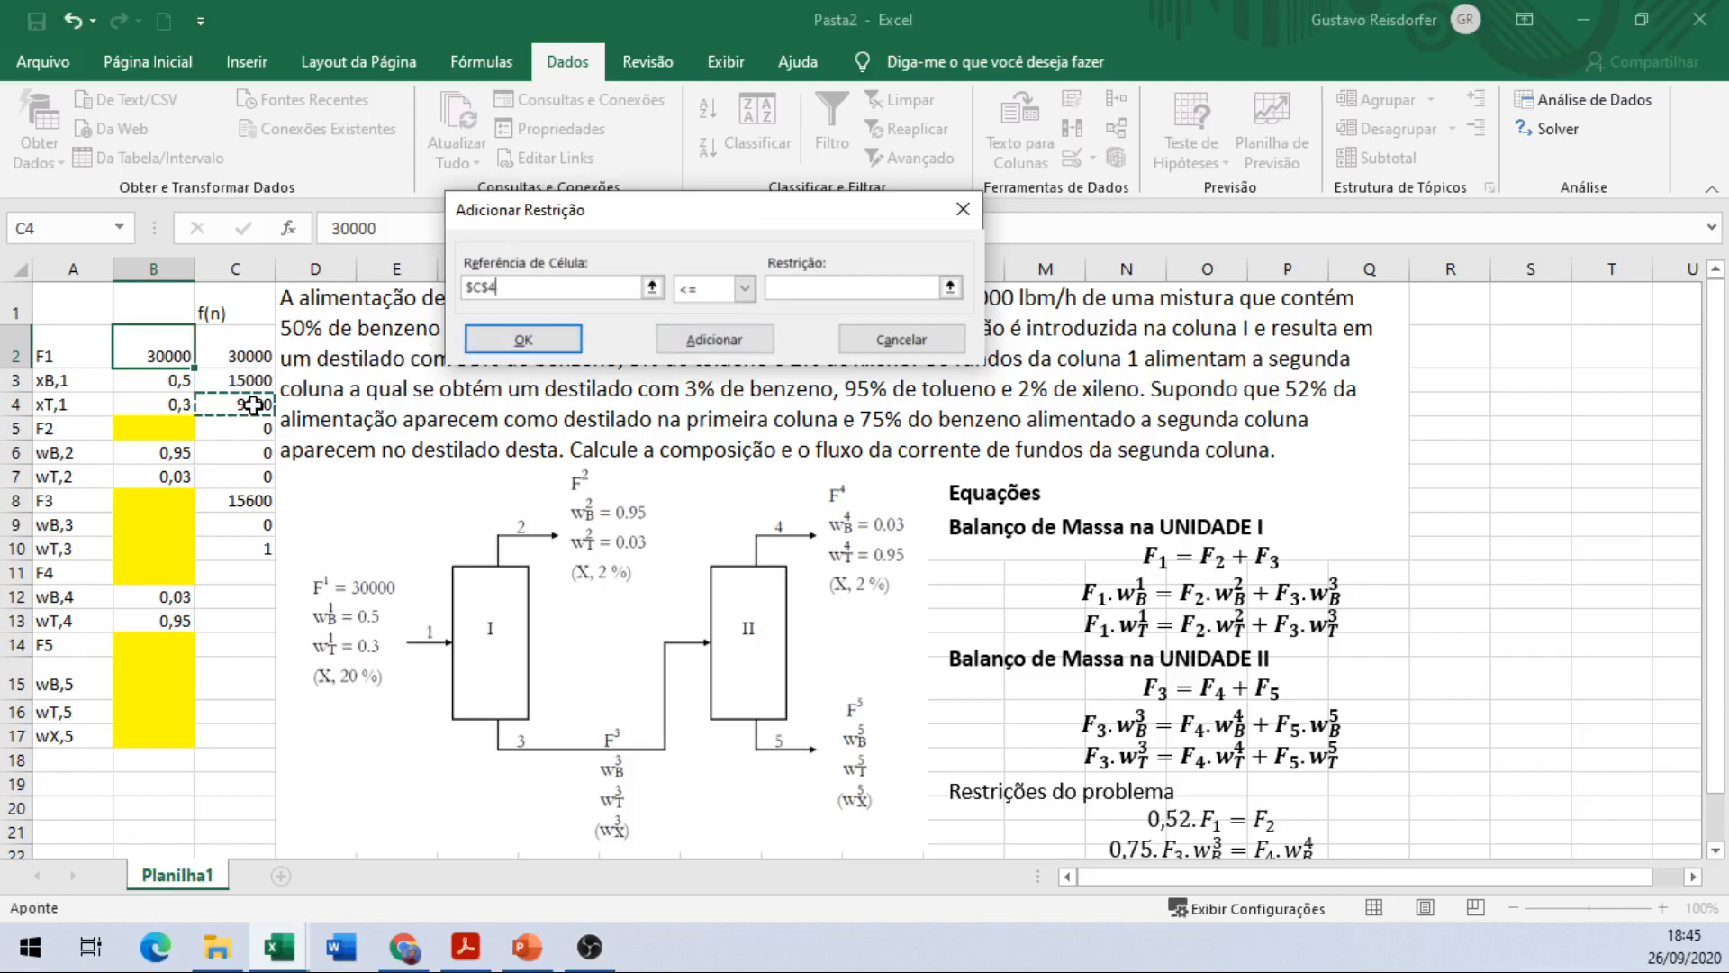
click(744, 288)
click(696, 325)
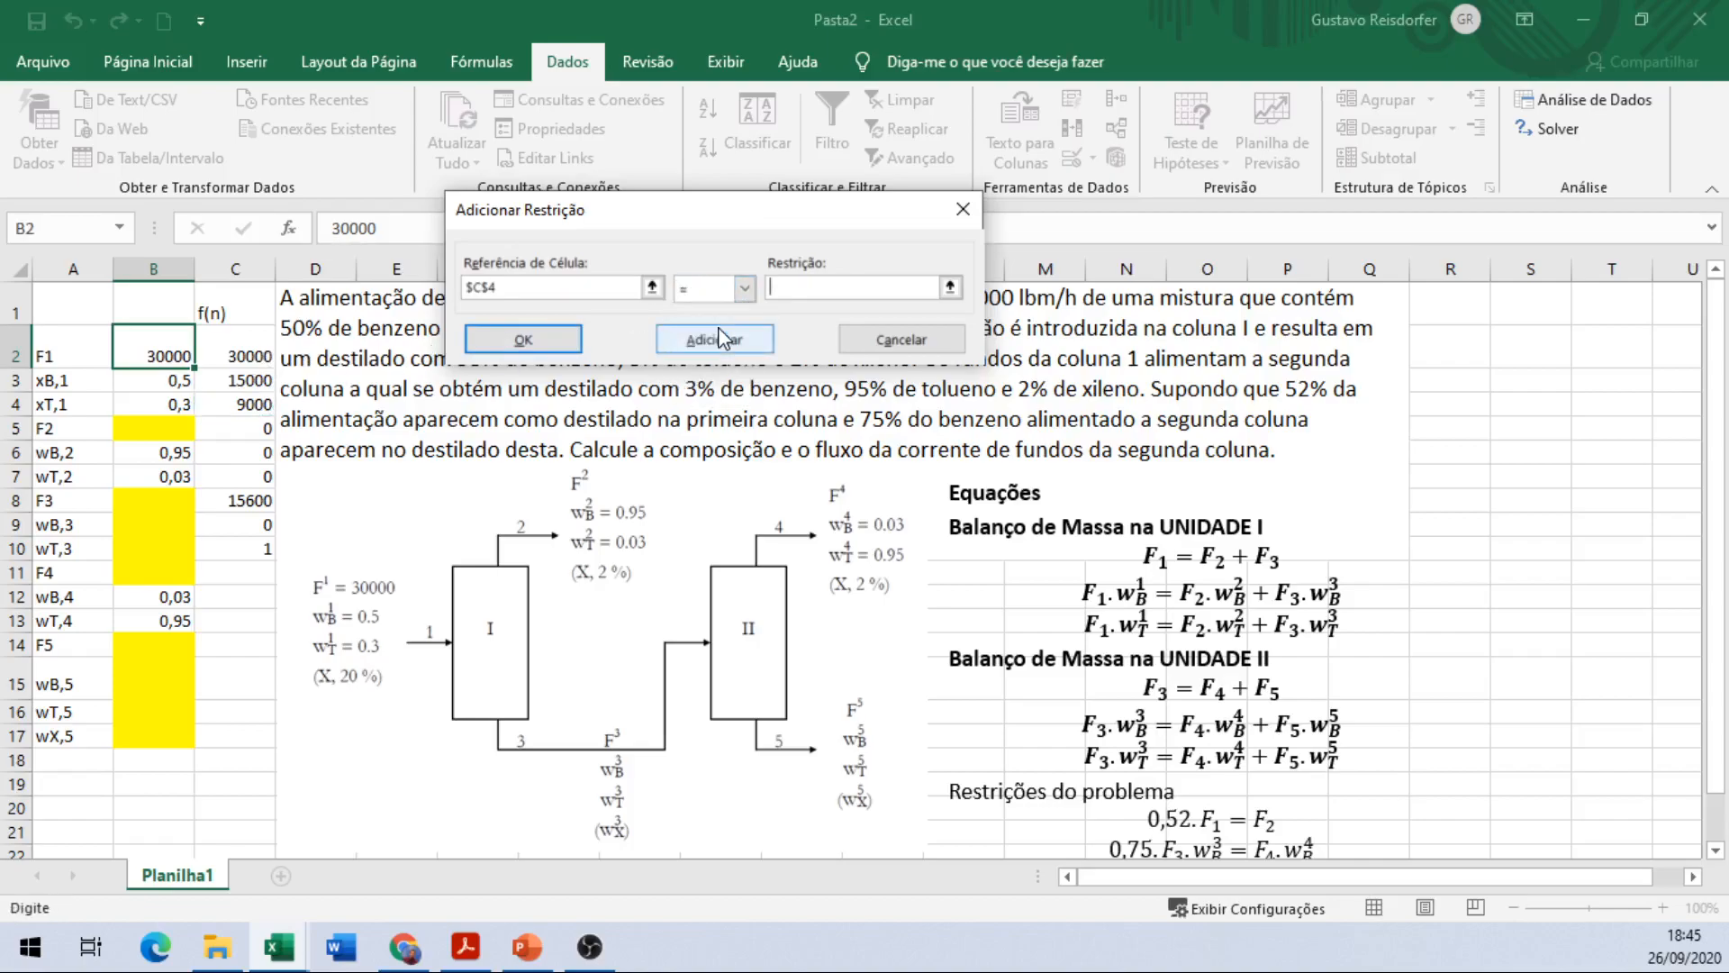
click(246, 342)
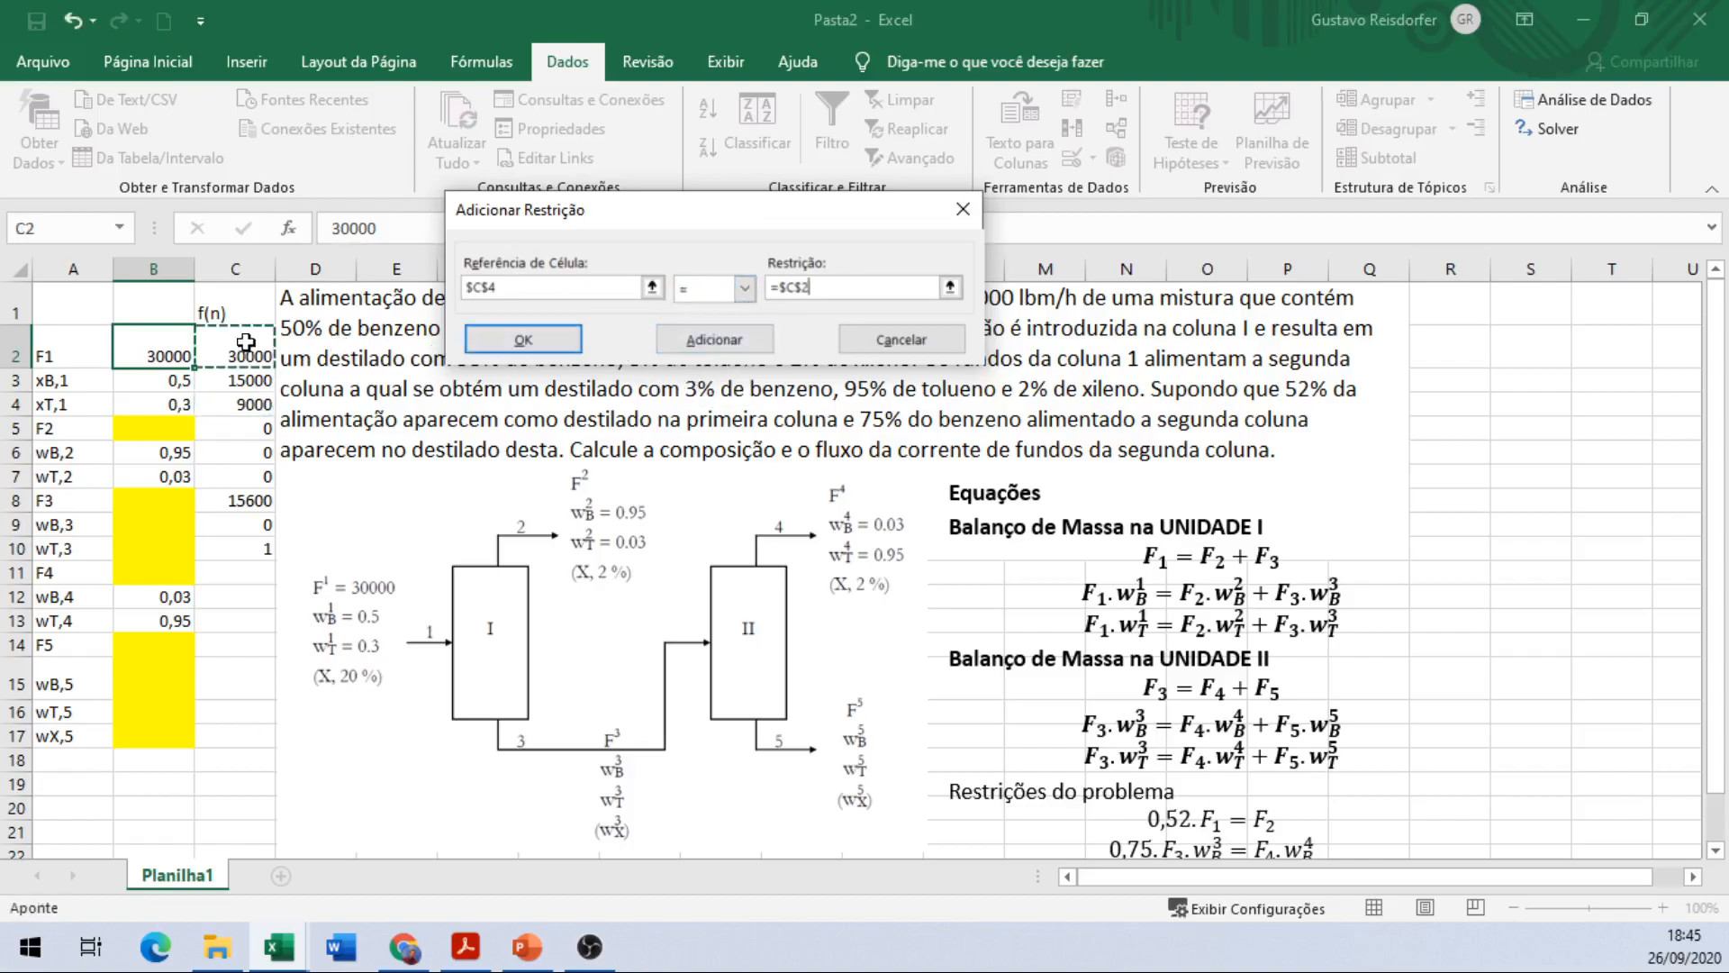
click(714, 339)
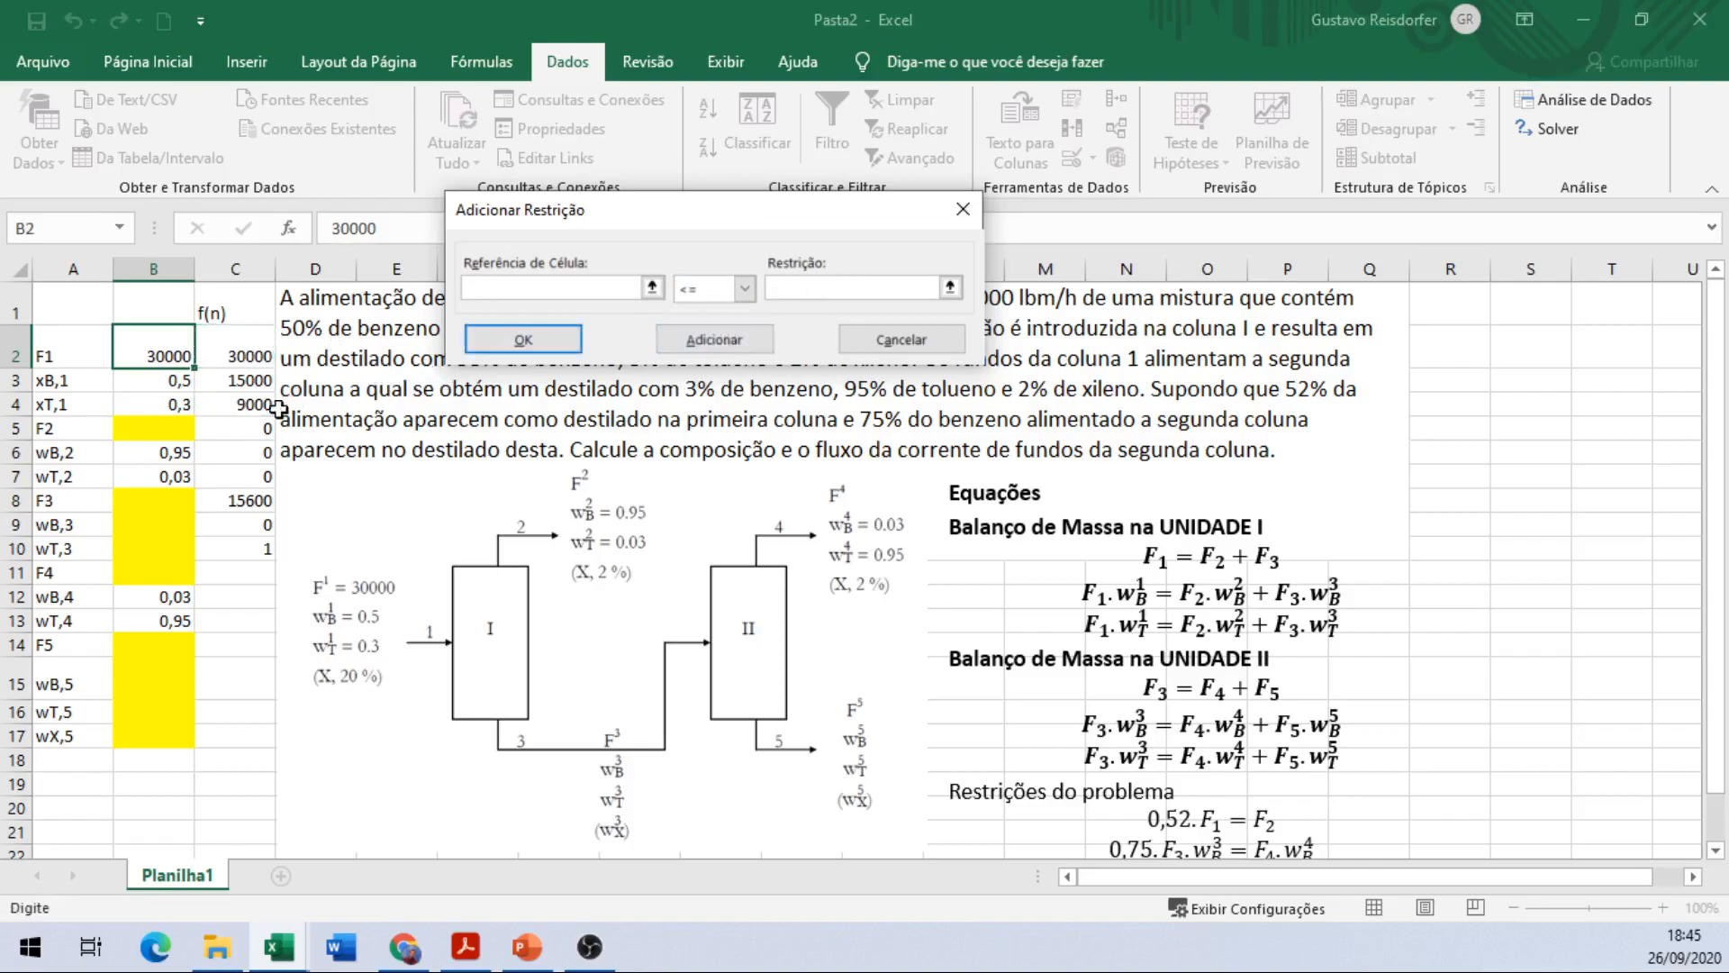
Step: Add a Solver constraint requiring cell C5 to equal cell C2
click(256, 429)
click(744, 288)
click(726, 329)
click(952, 287)
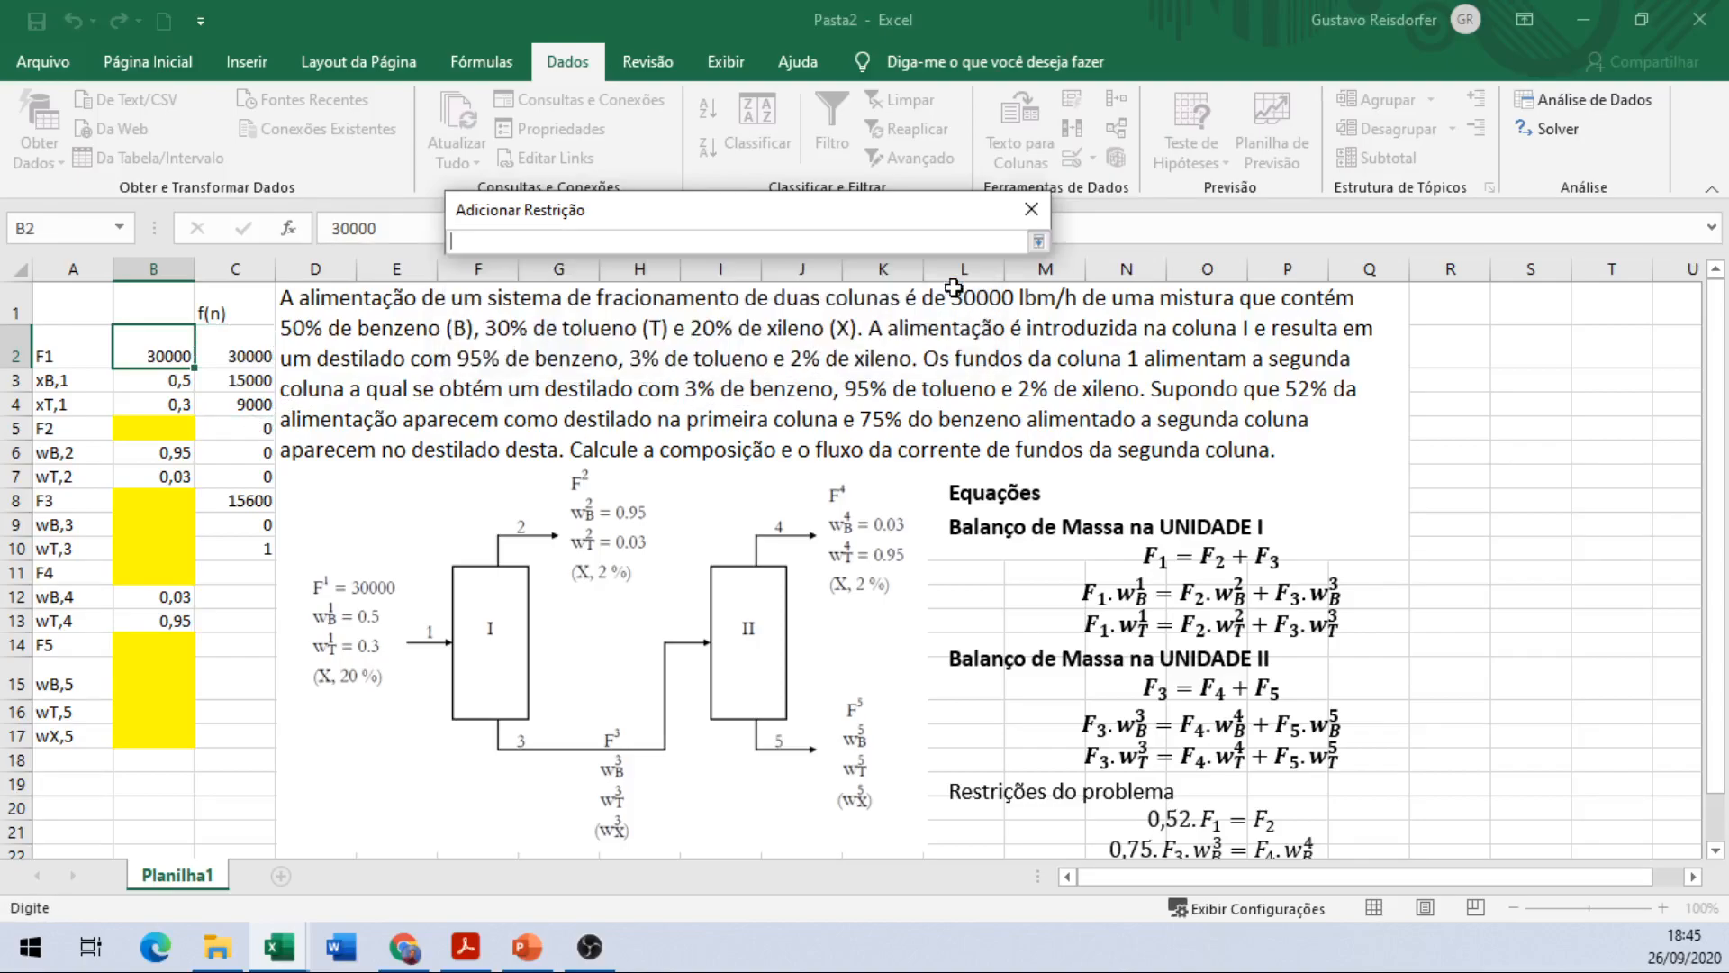
click(222, 345)
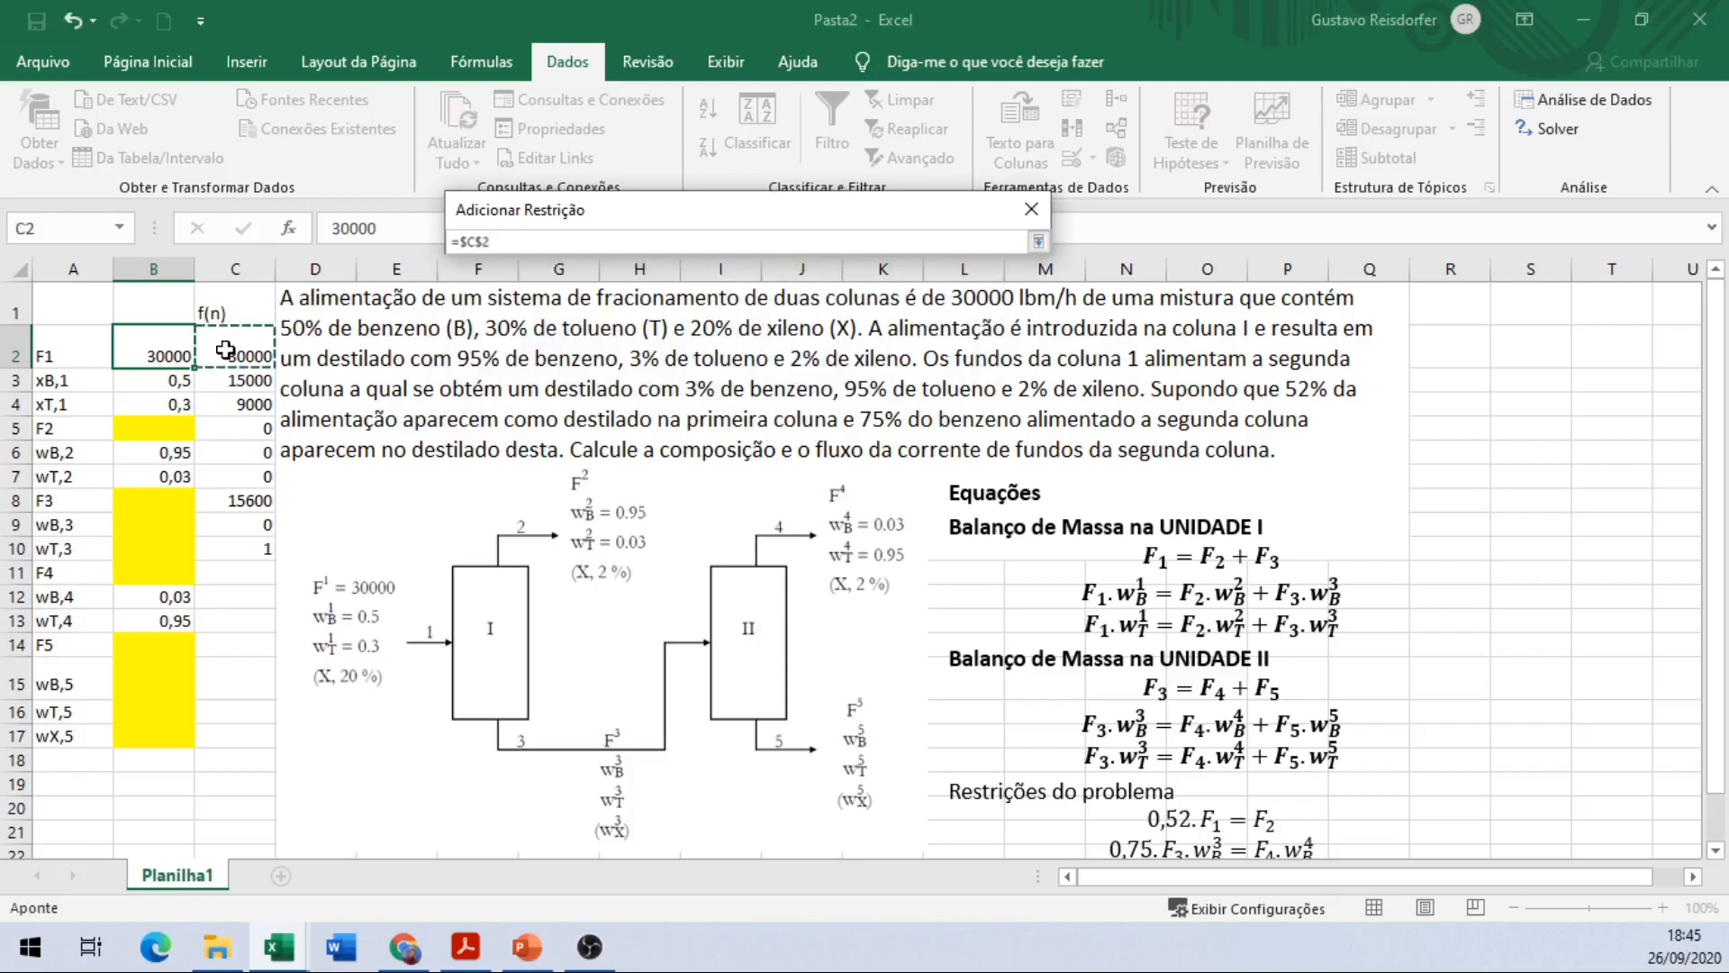
key(Return)
click(677, 340)
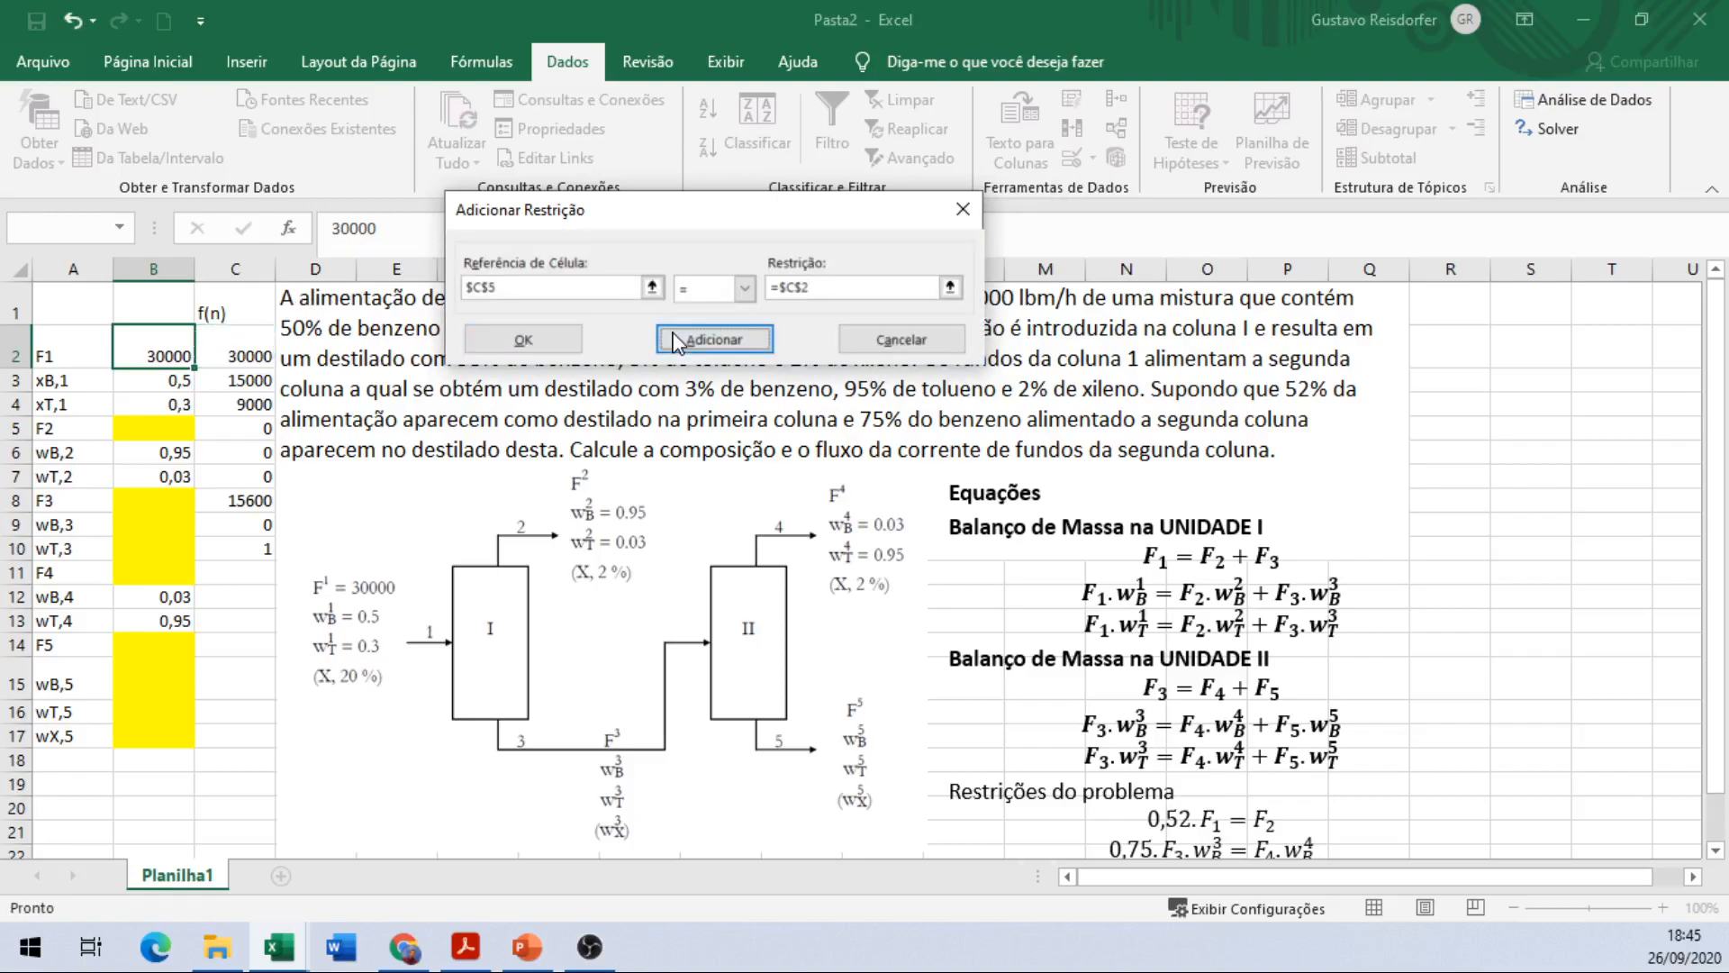
Step: Add a Solver constraint requiring cell C6 to equal cell C2
click(253, 452)
click(744, 288)
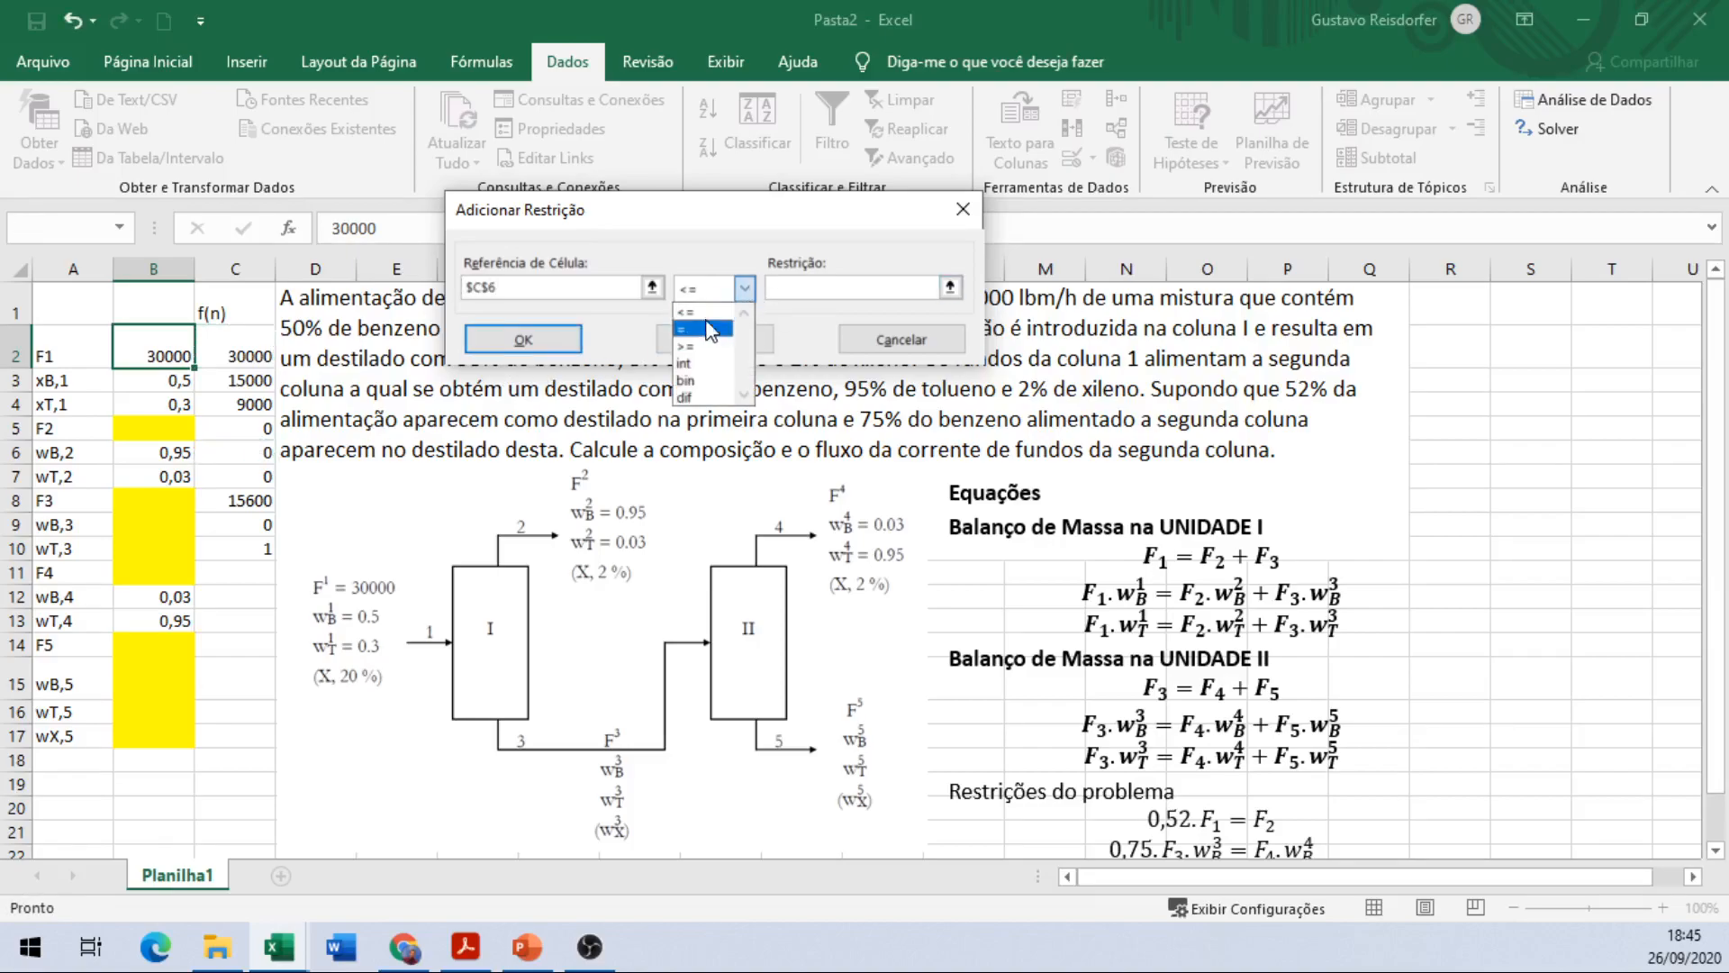
click(701, 333)
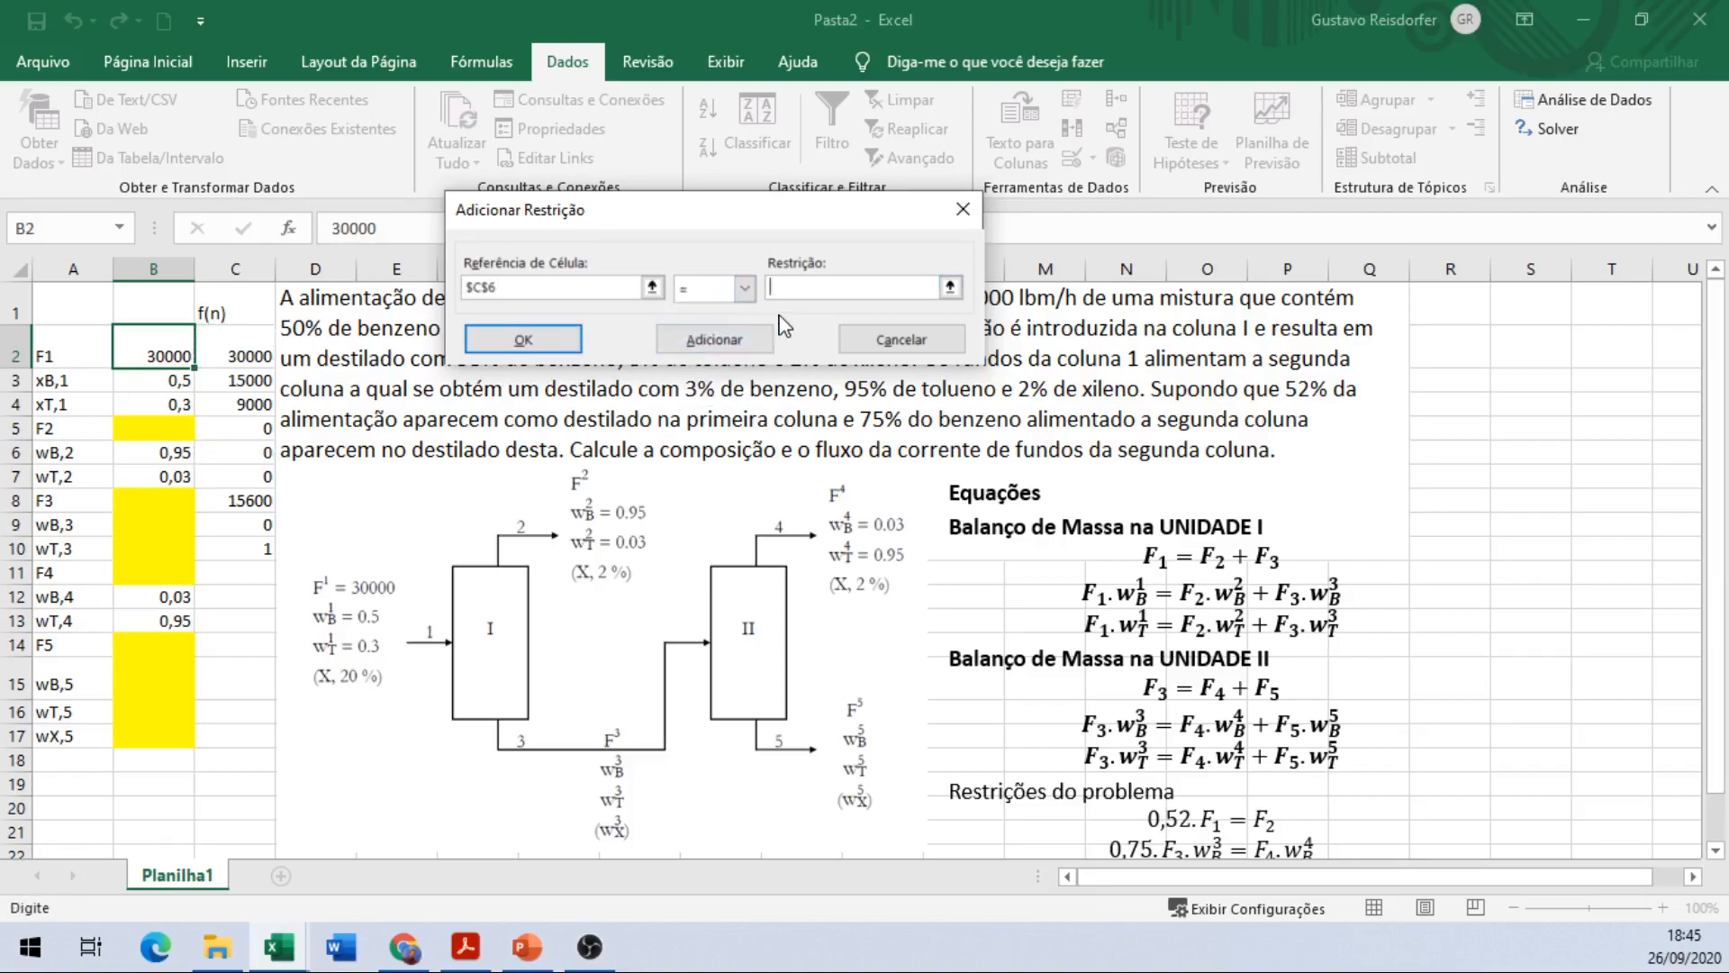
click(267, 347)
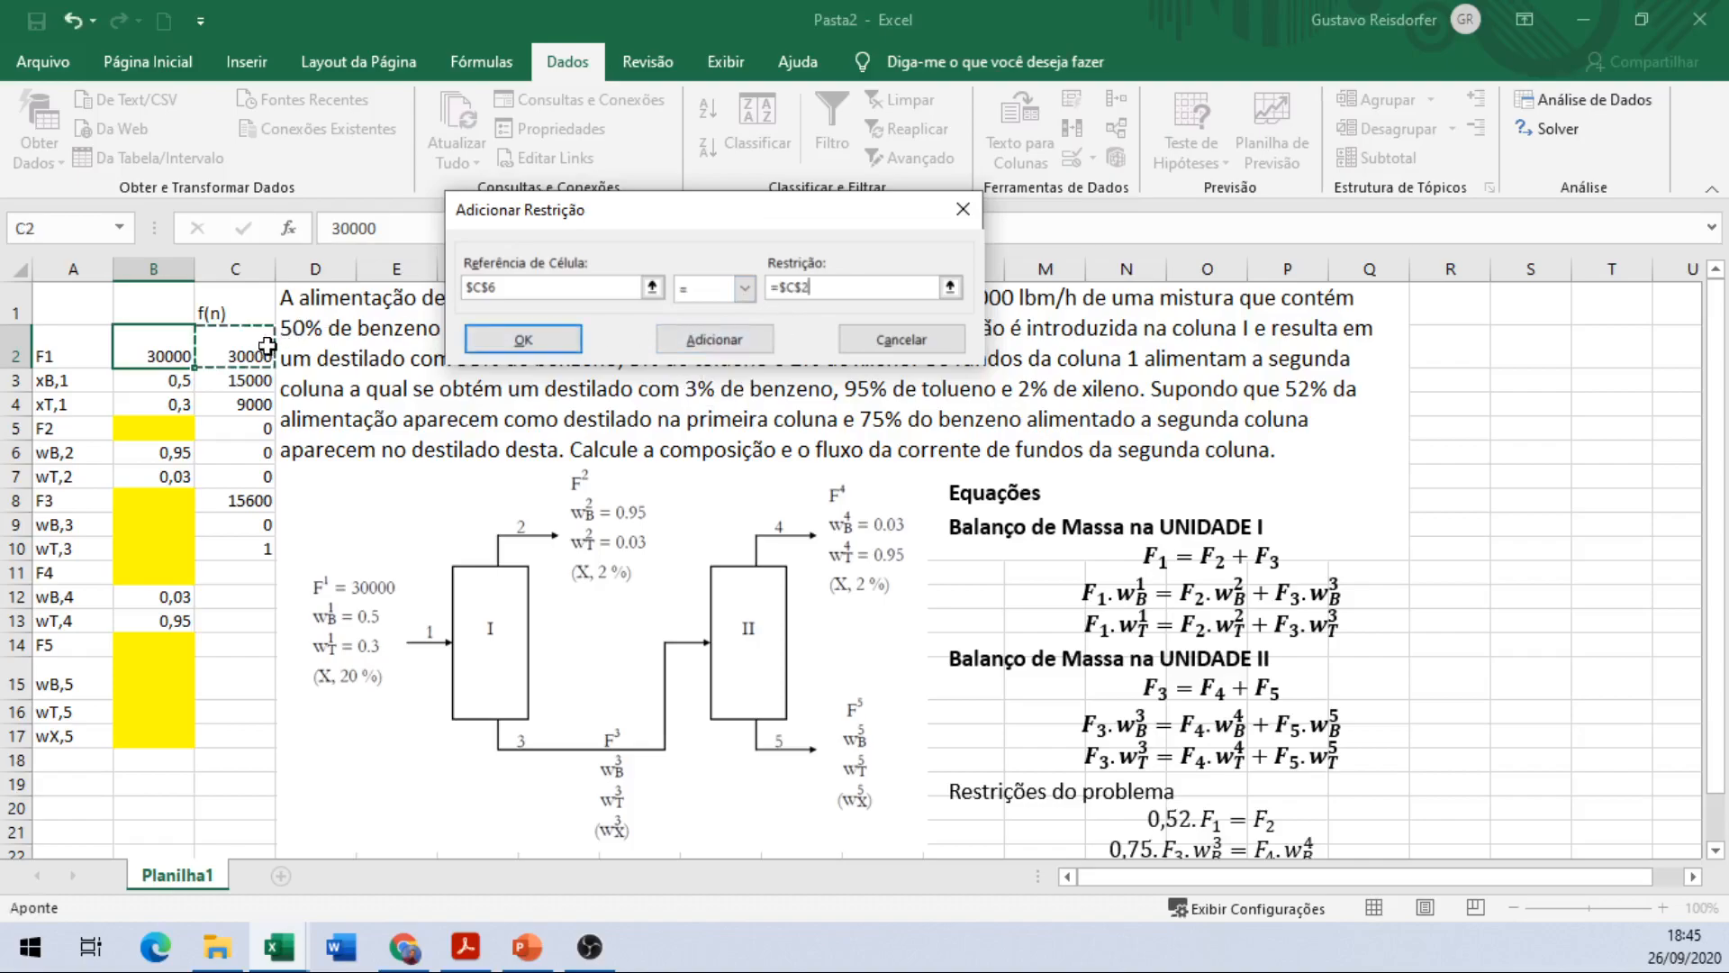
click(667, 358)
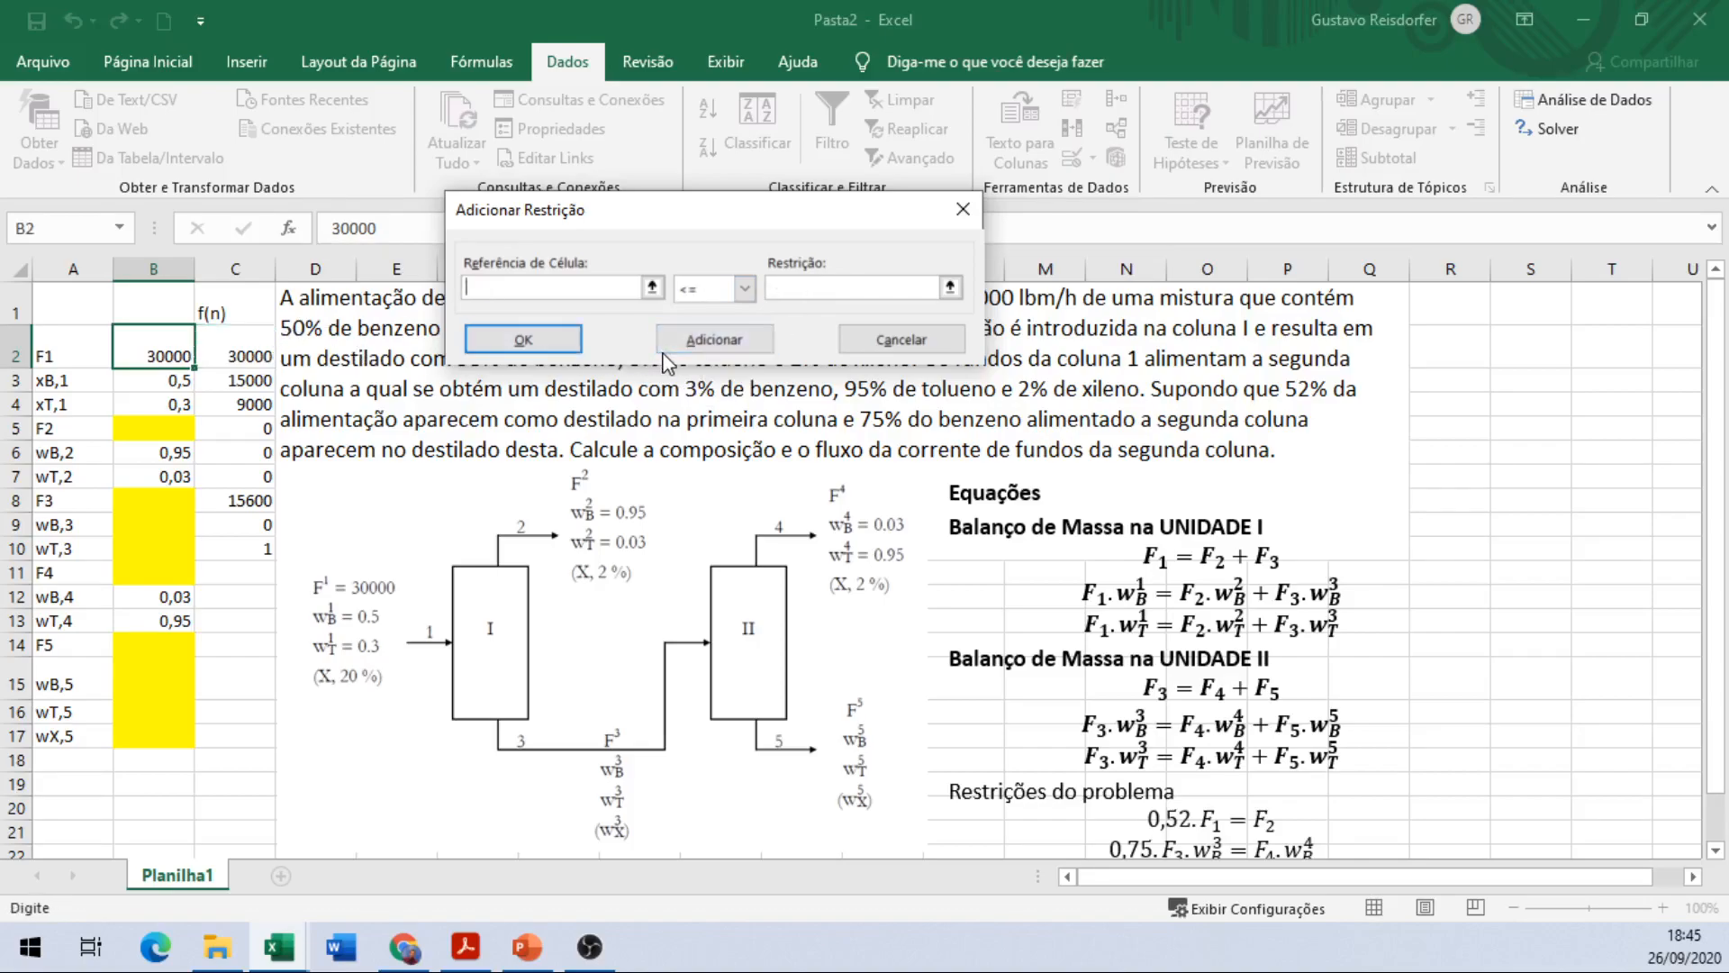
Step: Add a Solver constraint requiring cell C7 to equal cell C2
click(253, 475)
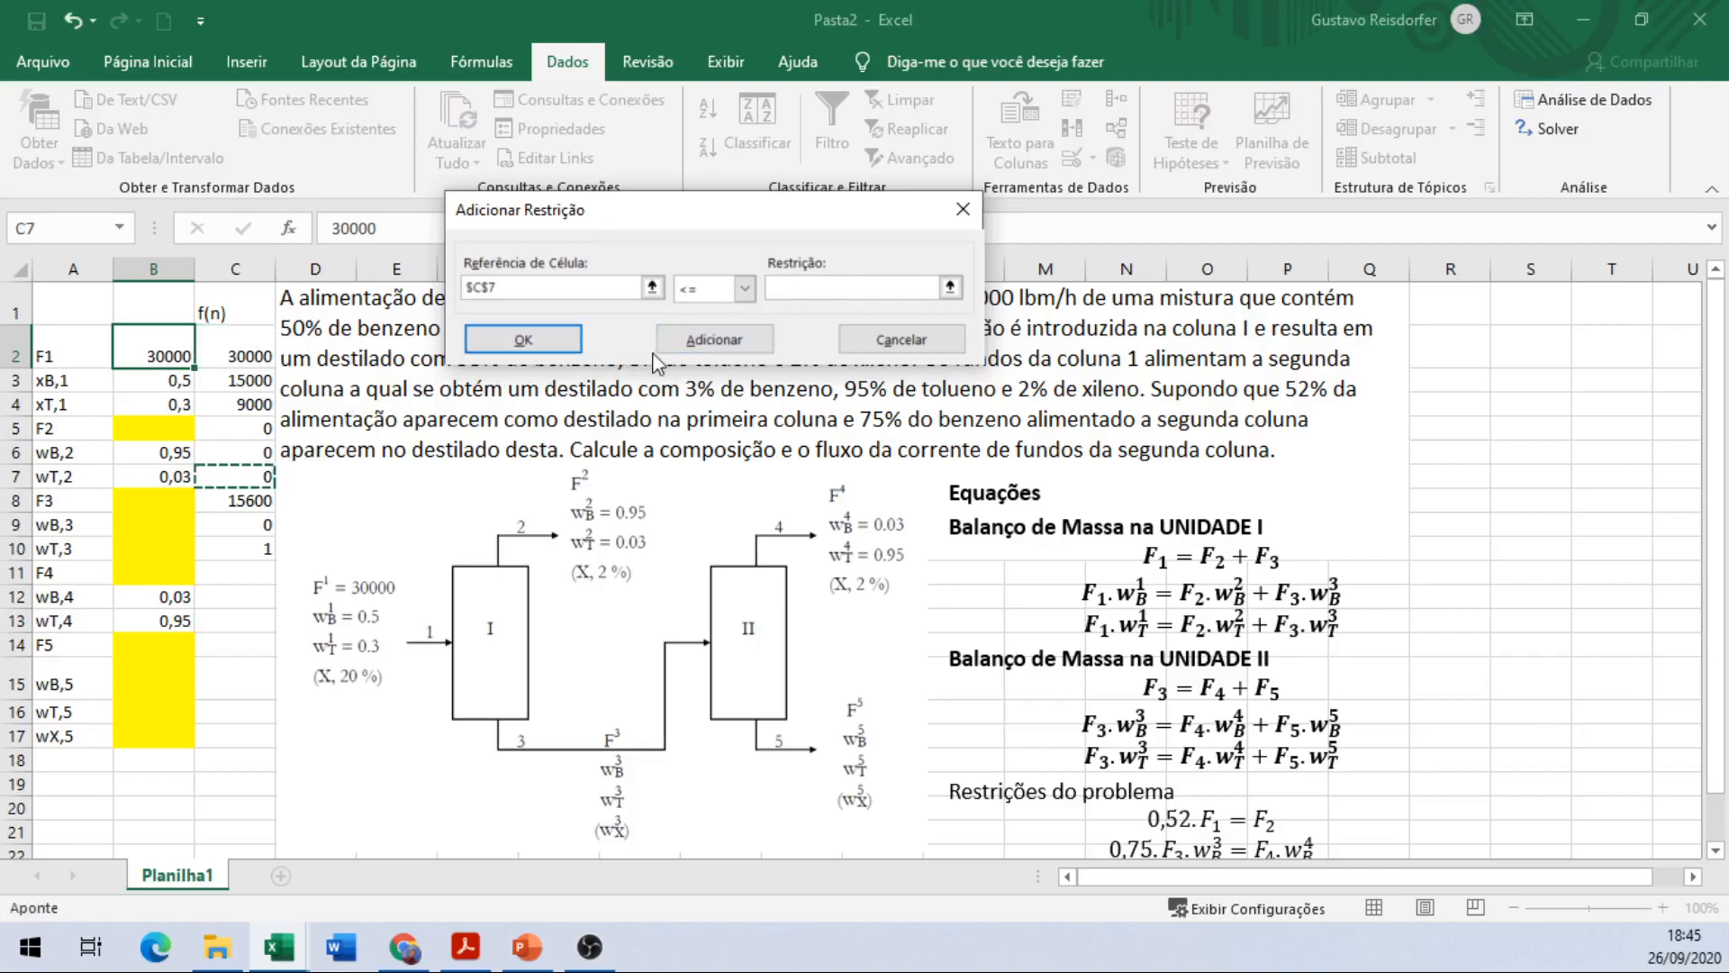
click(744, 288)
click(707, 321)
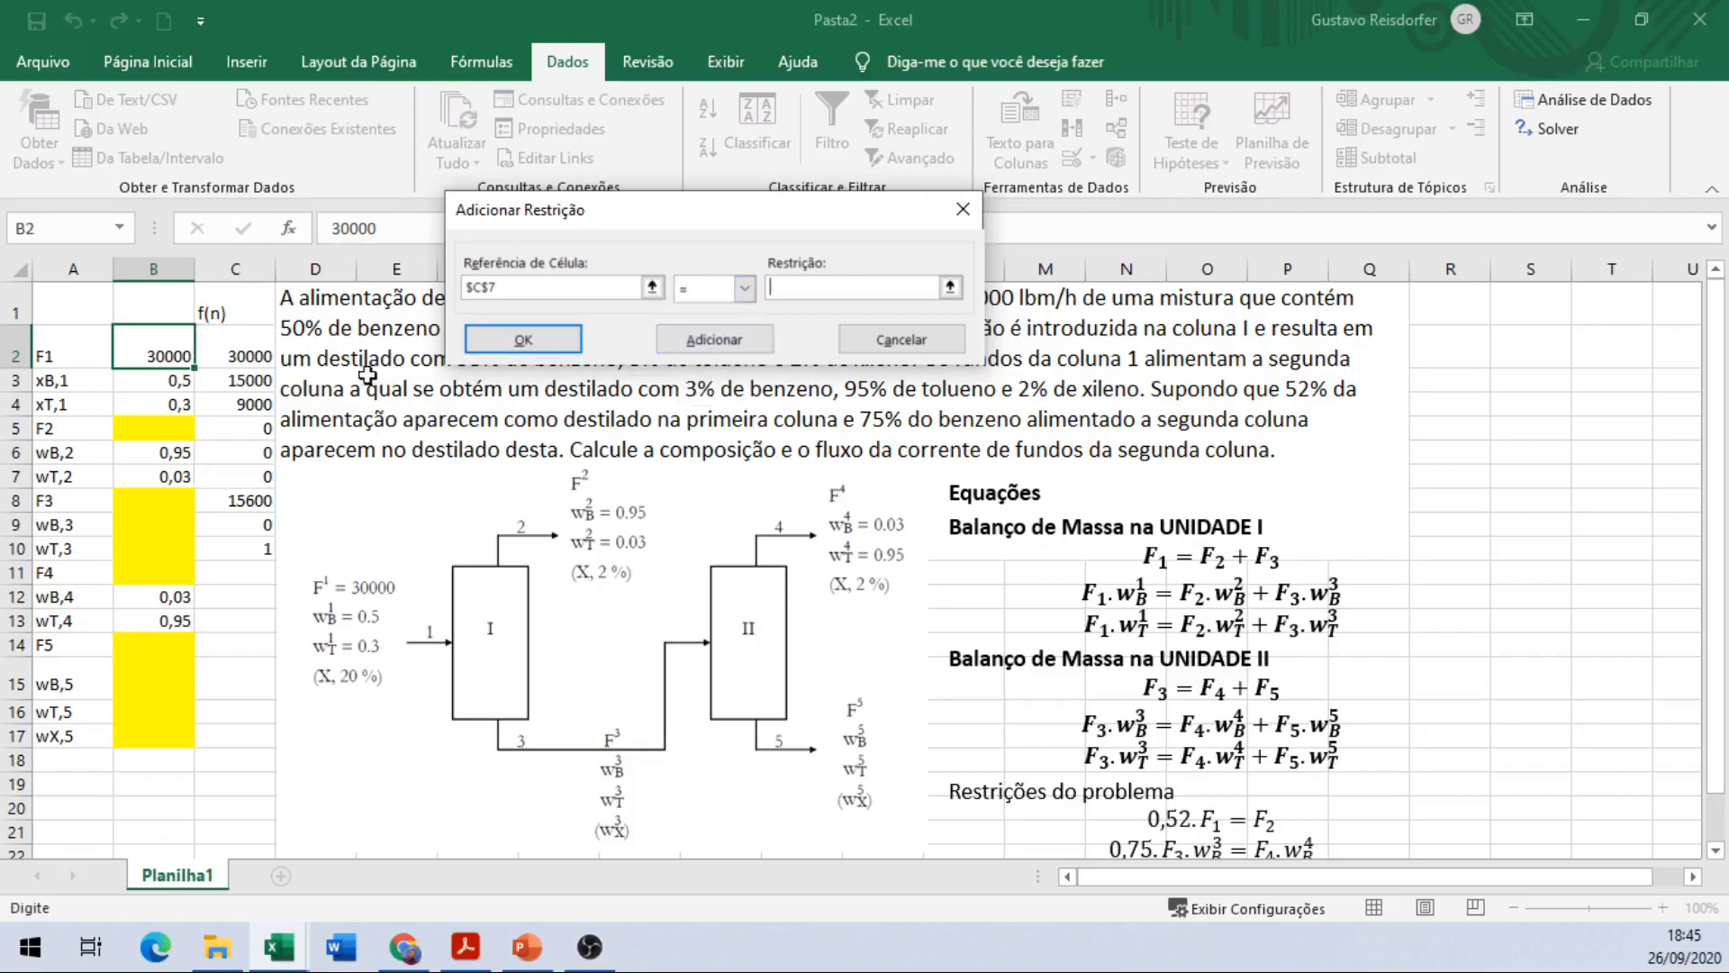
click(256, 358)
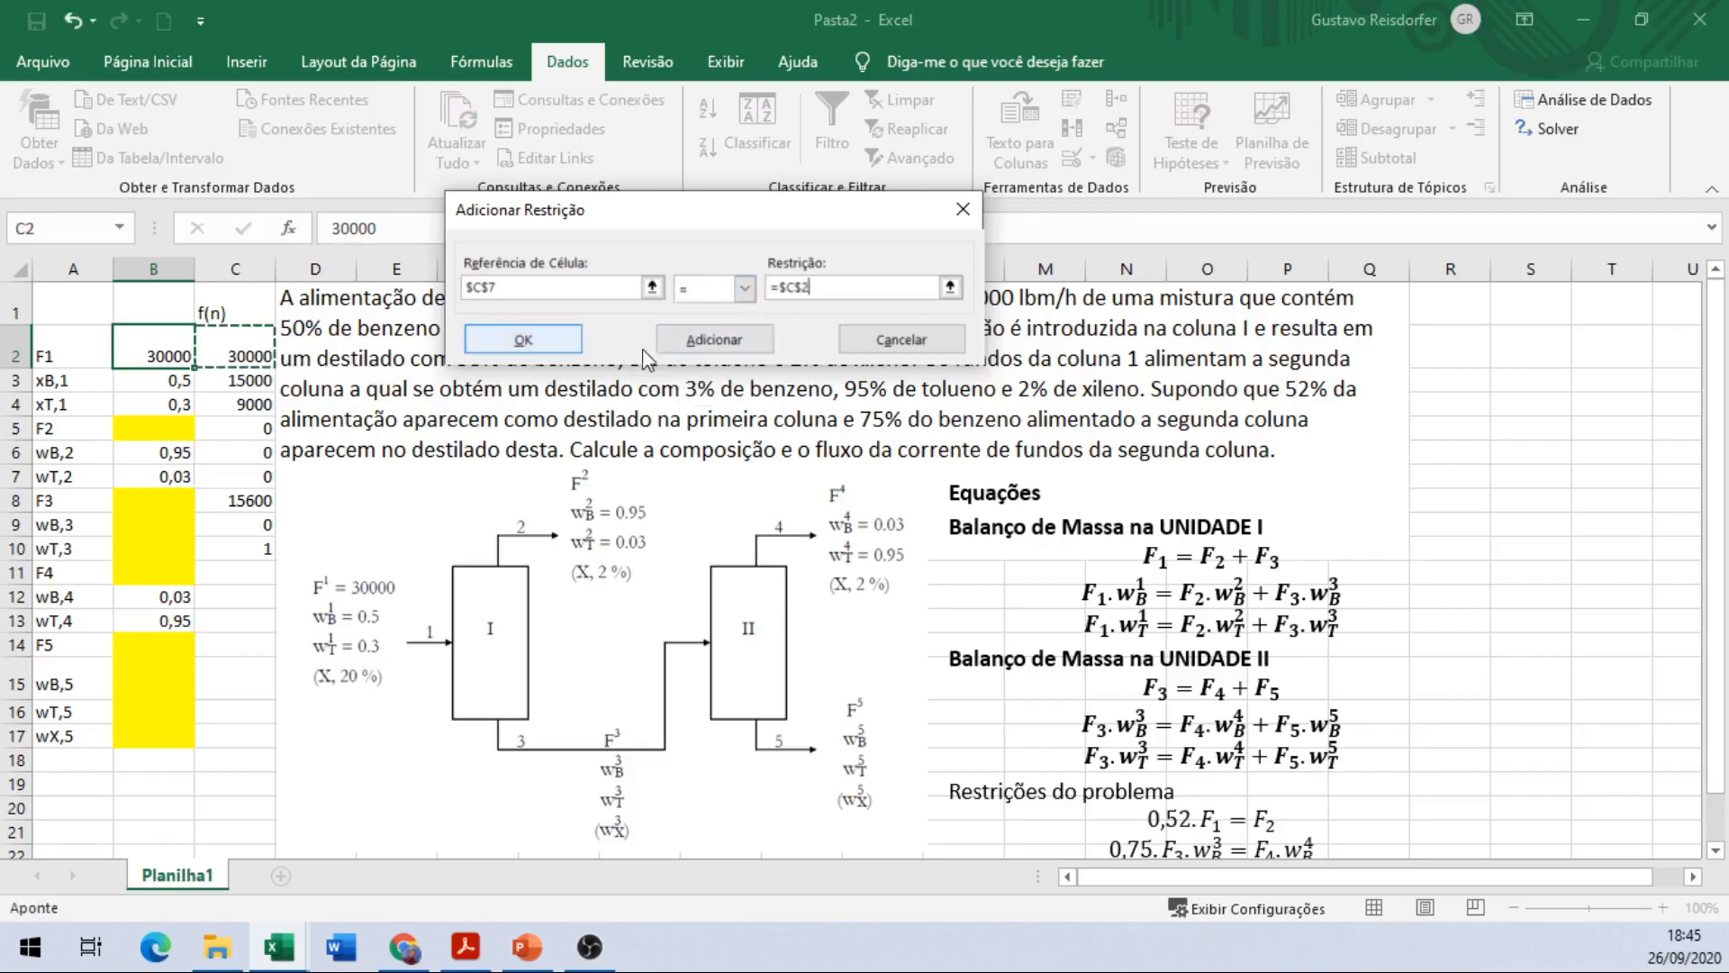
click(706, 350)
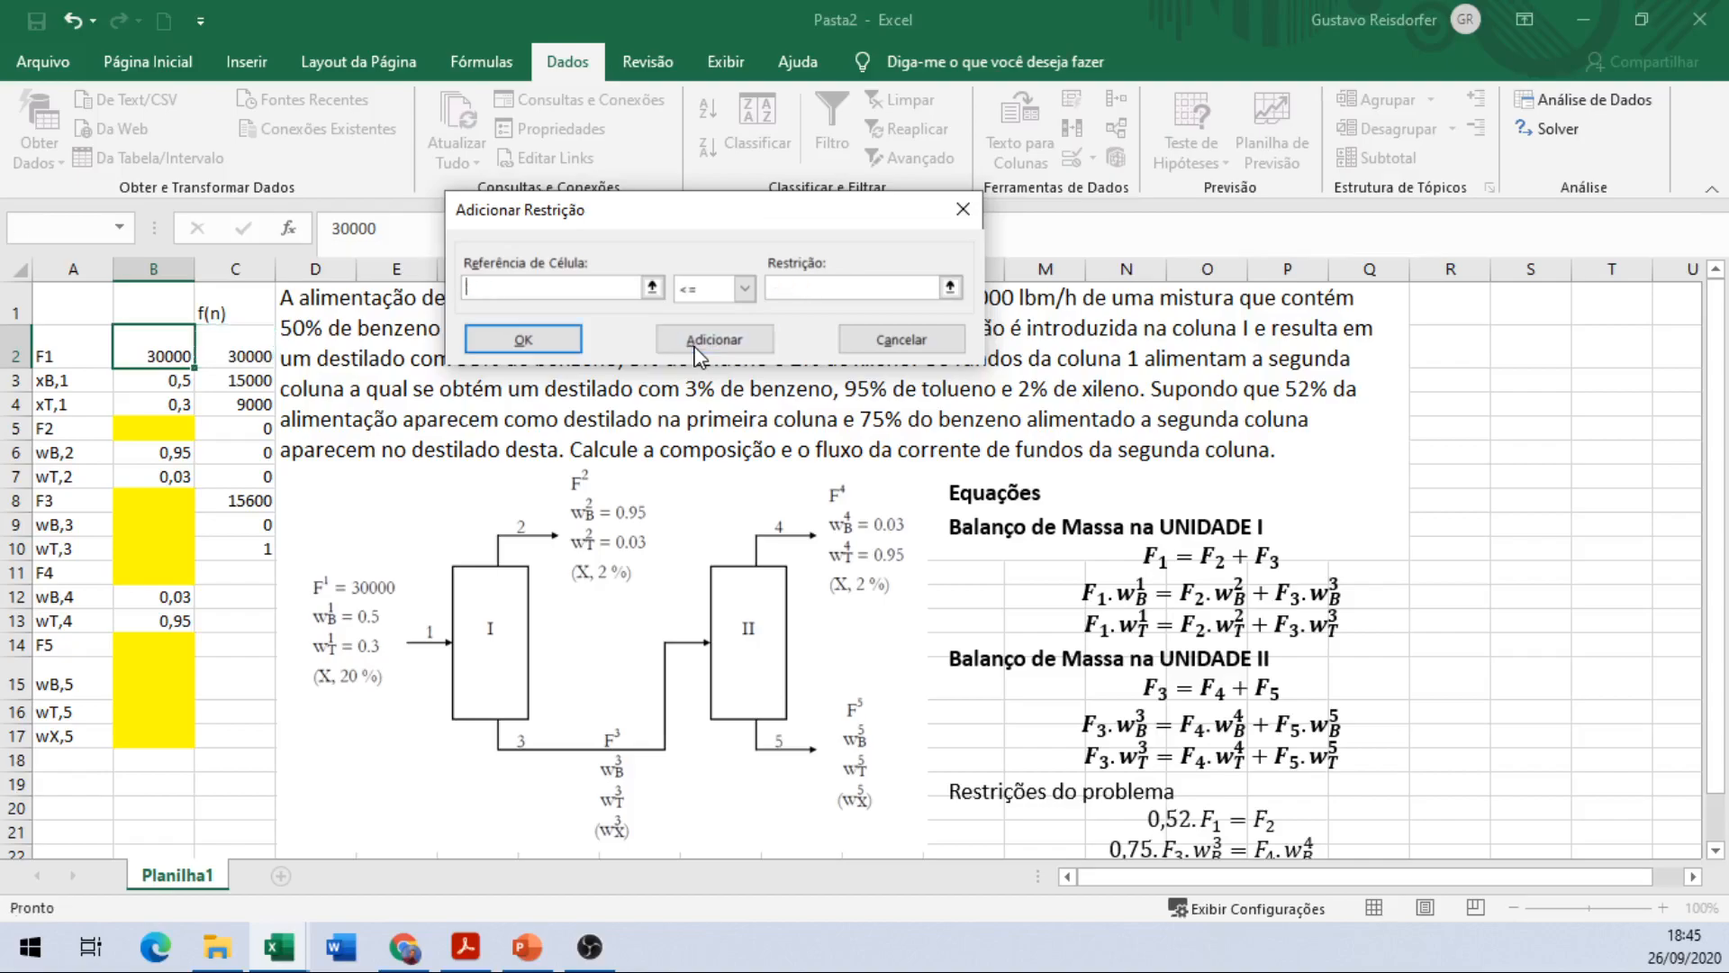
Step: Add a Solver constraint requiring cell C8 to equal cell C2
click(243, 501)
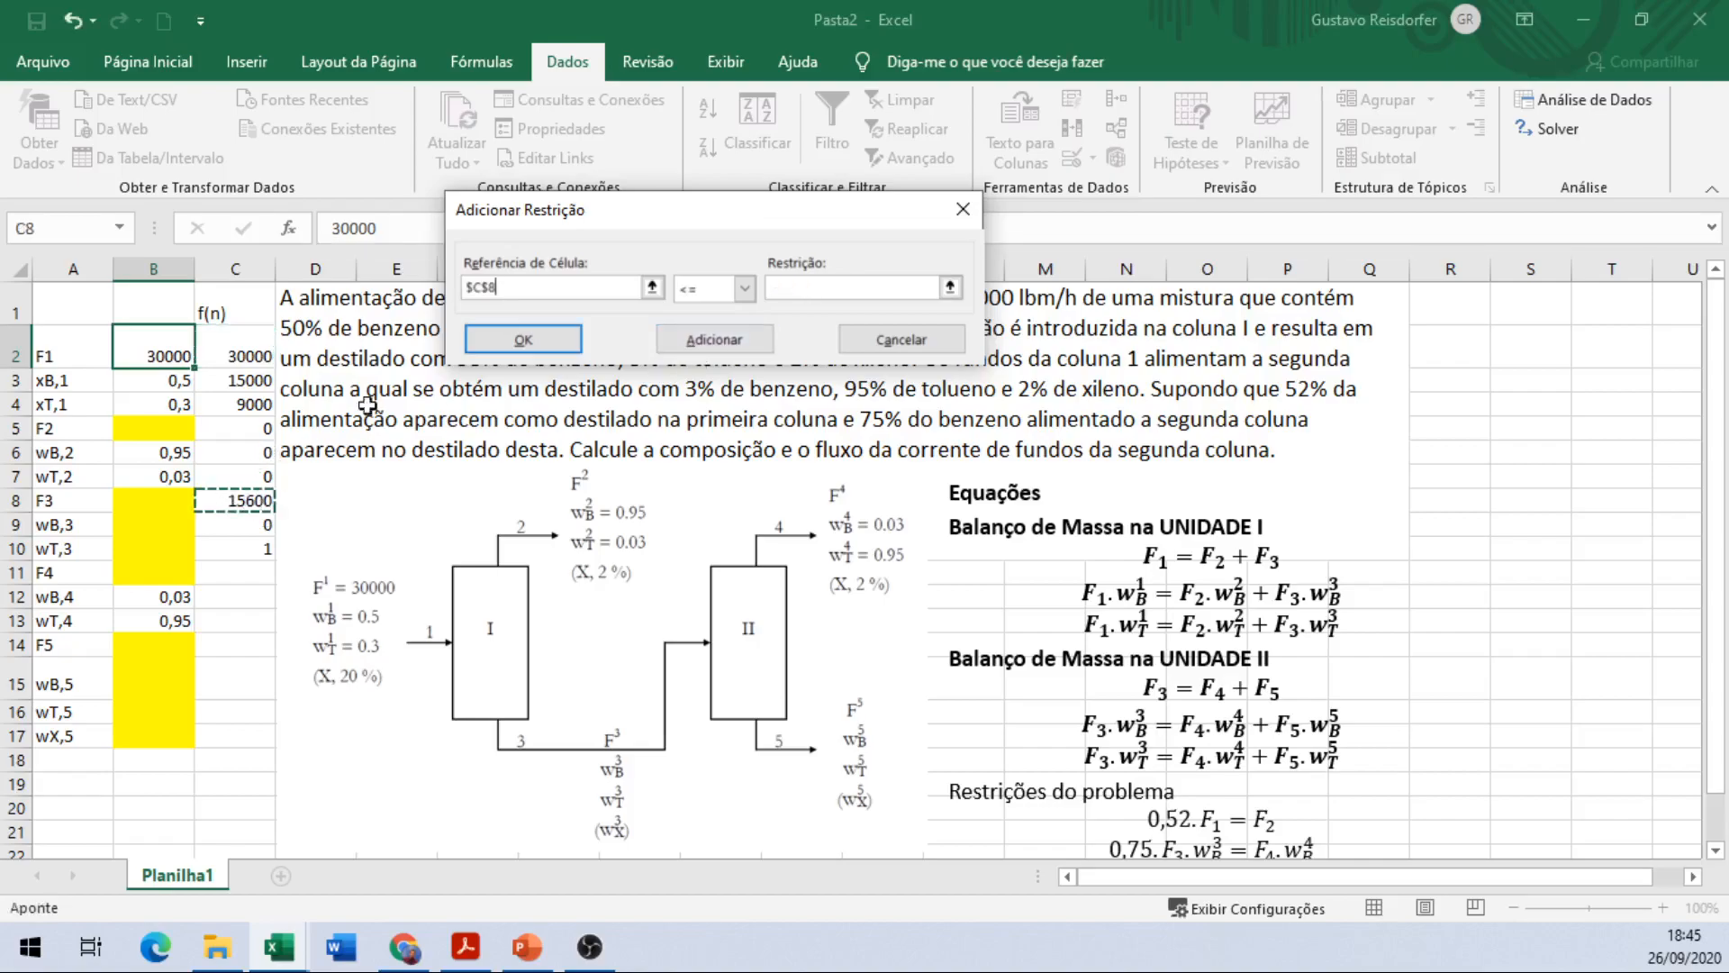
click(744, 288)
click(693, 324)
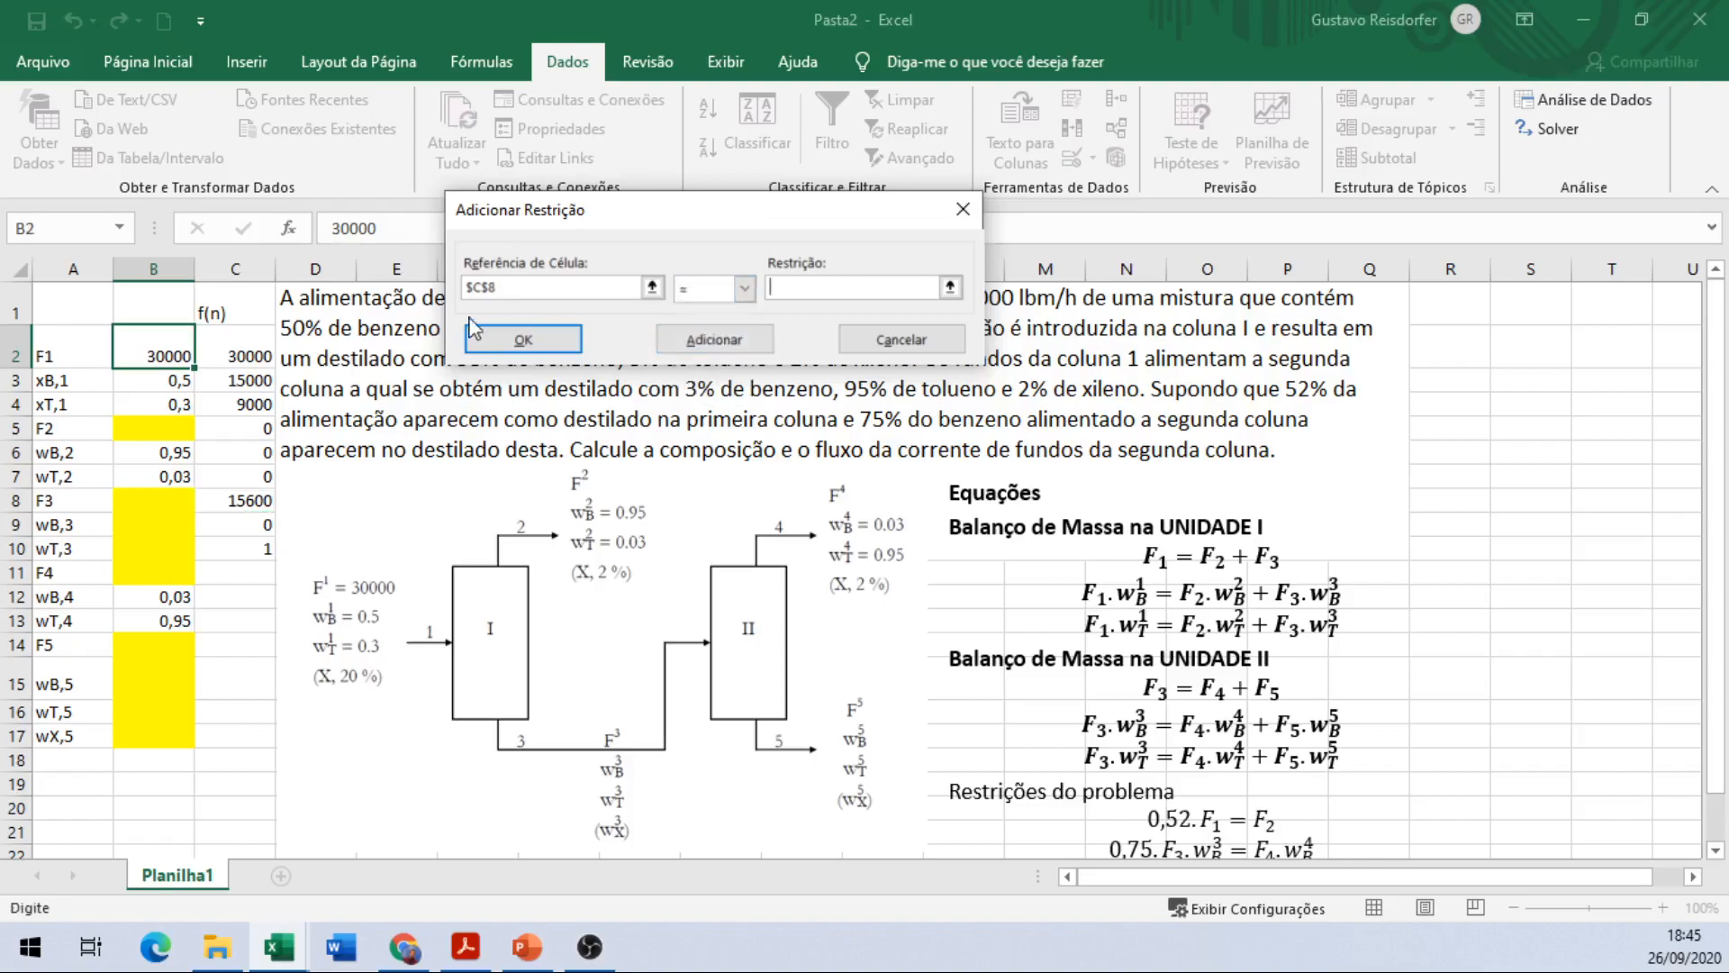
click(255, 355)
click(715, 340)
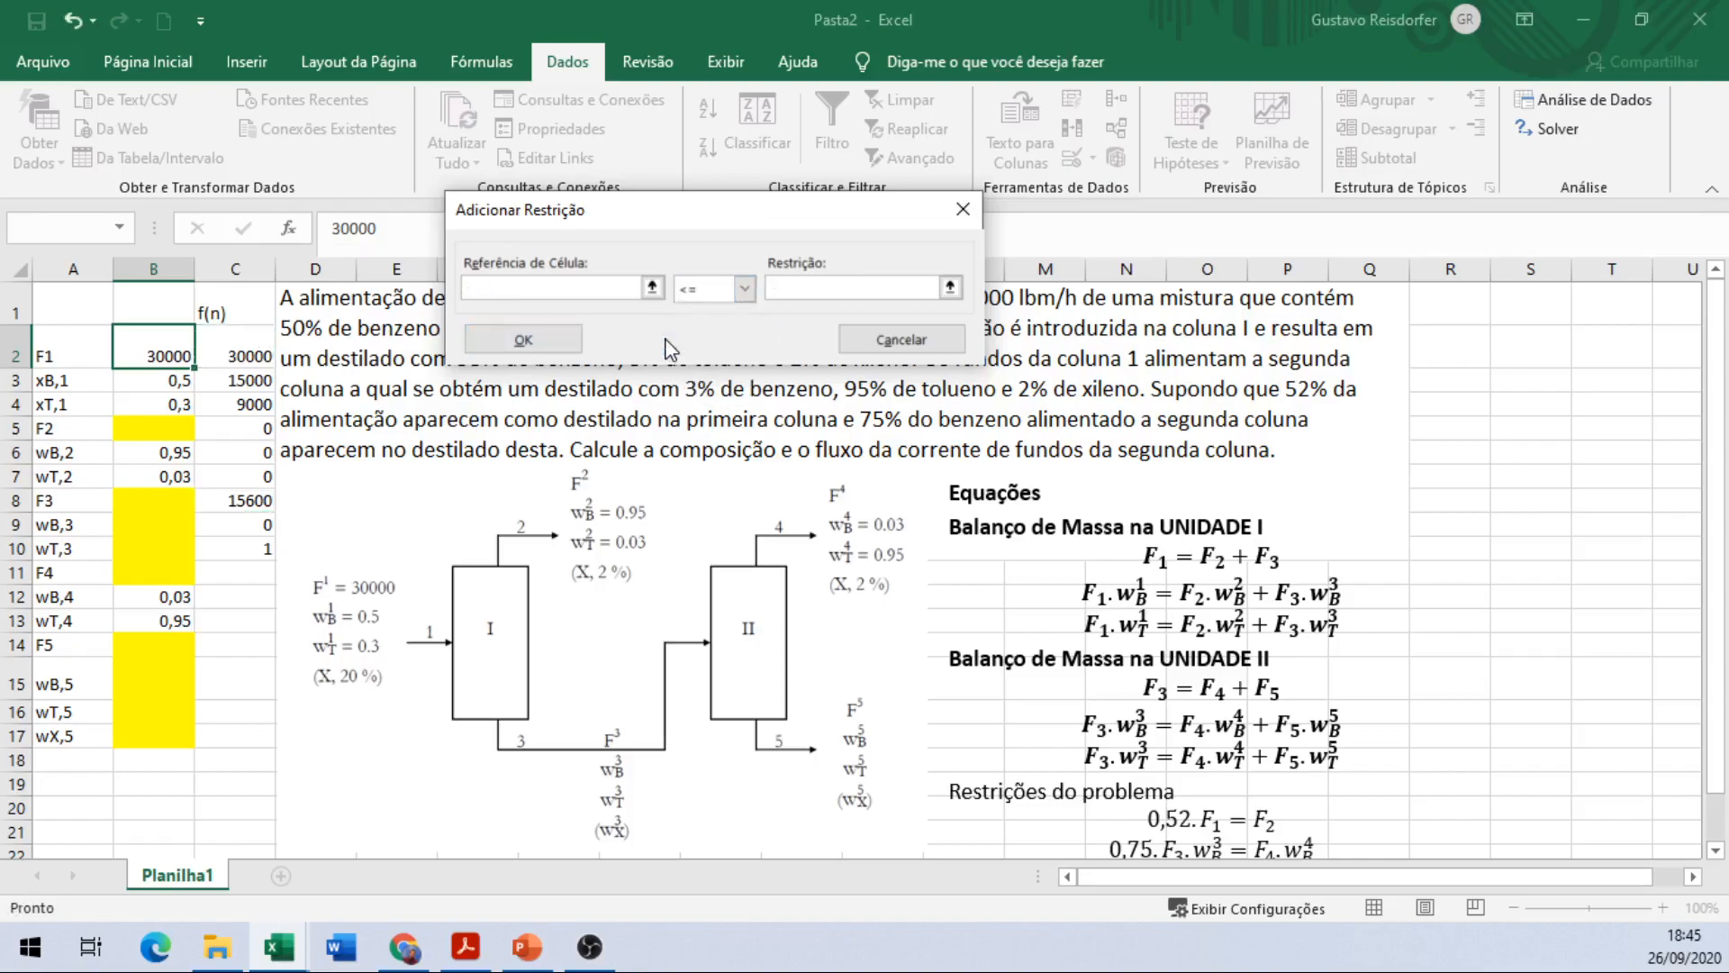
Step: Add a Solver constraint requiring cell C9 to equal cell C2
click(254, 525)
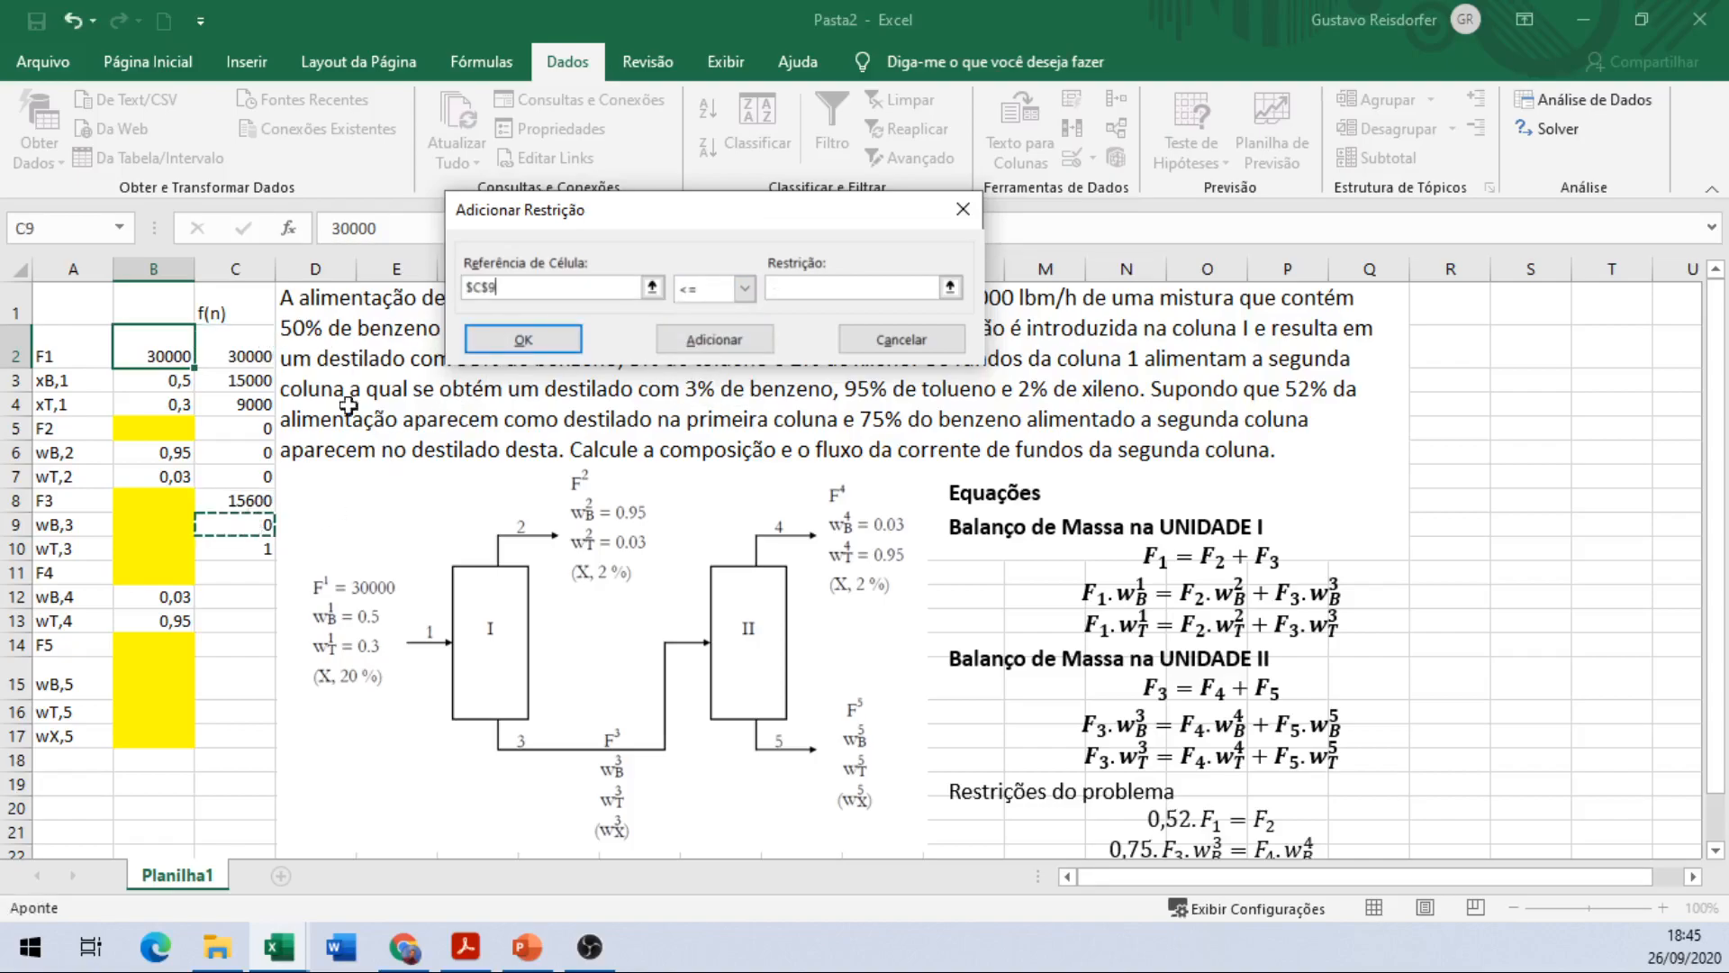
click(745, 288)
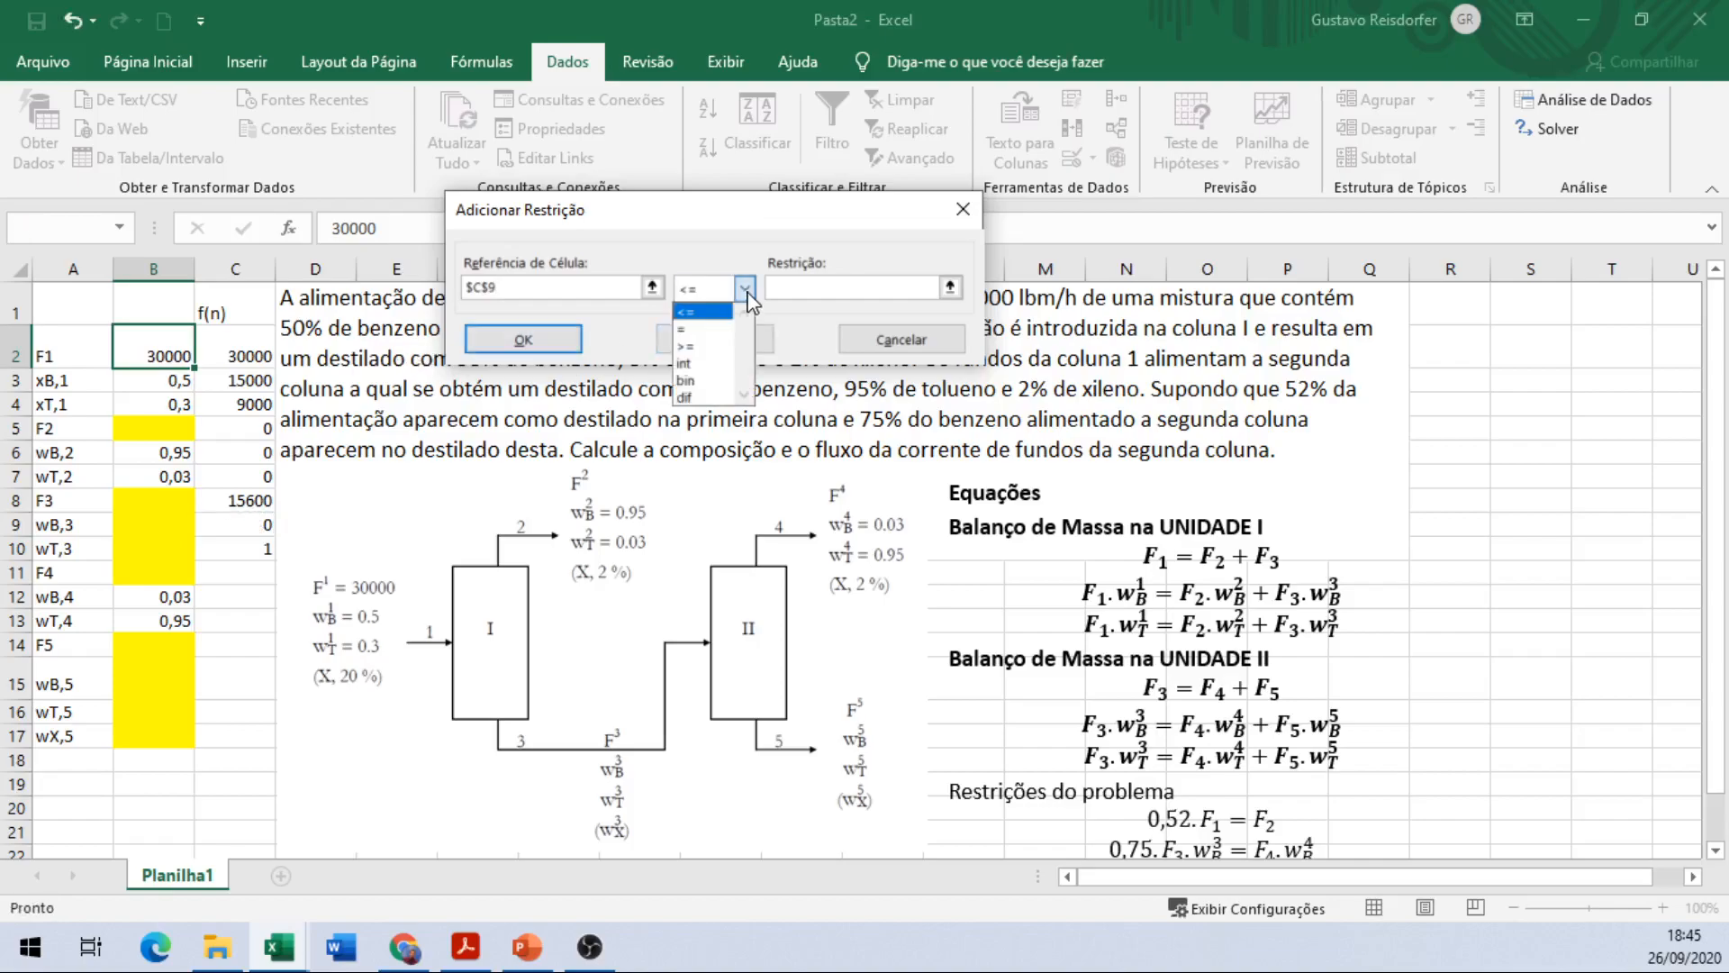
click(707, 337)
click(261, 353)
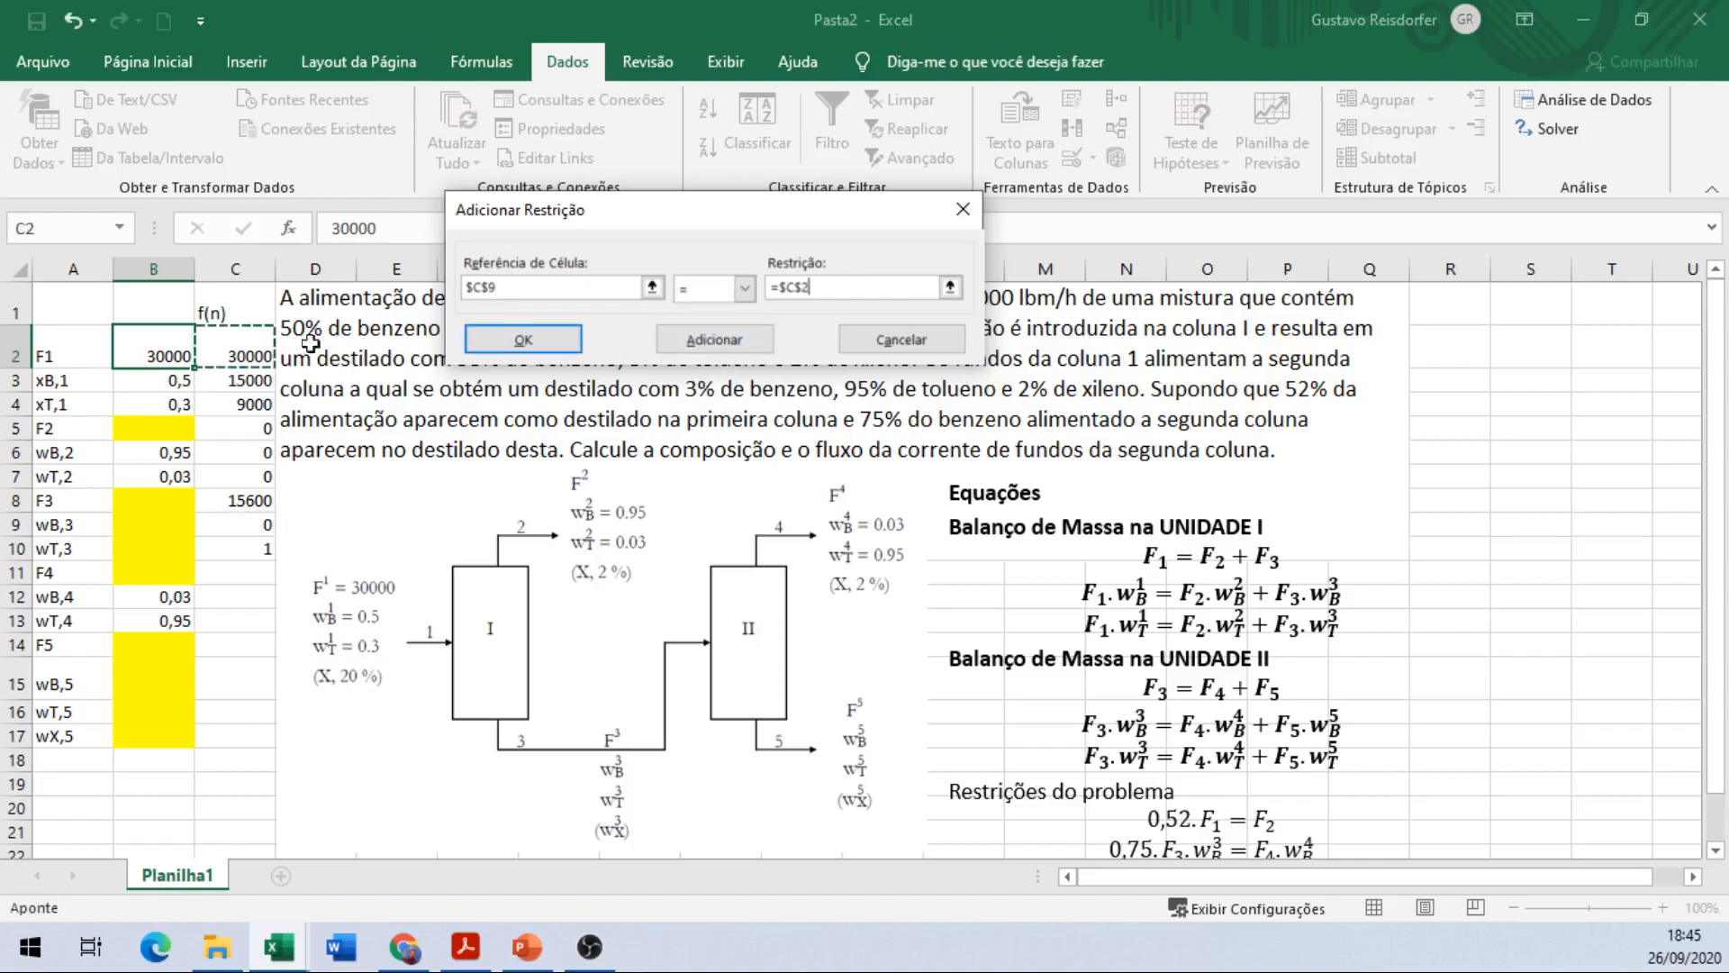
click(726, 347)
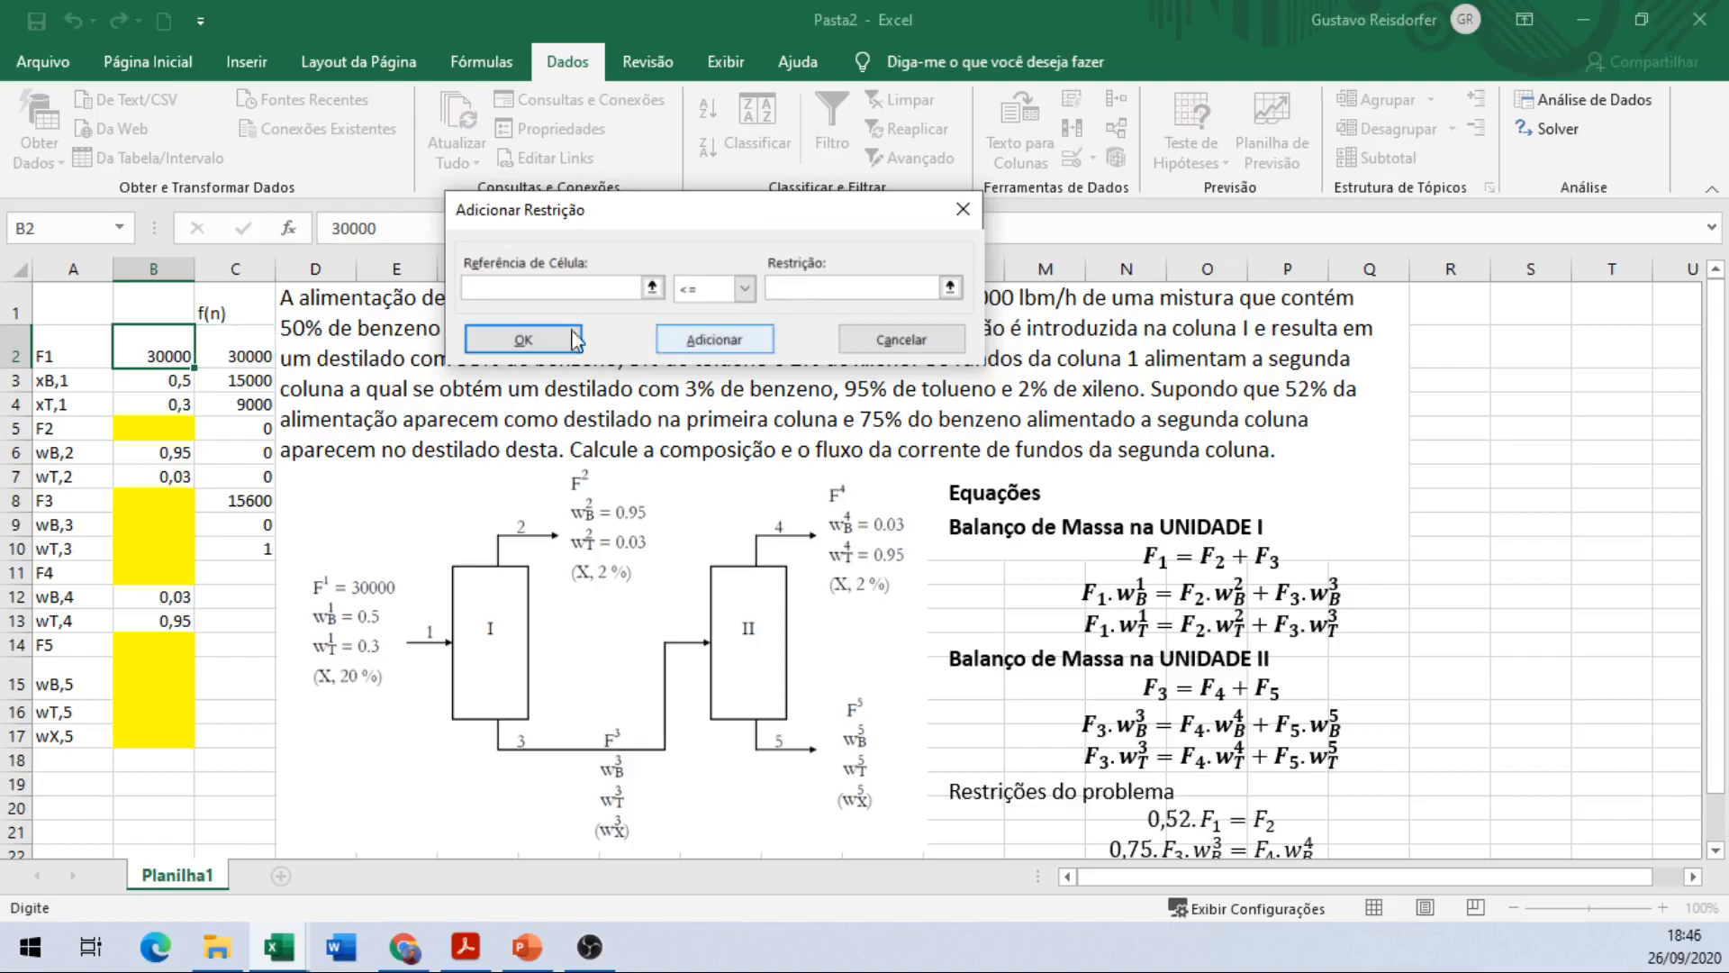
Step: Add a final Solver constraint requiring cell C10 to equal cell C2 and return to the Solver parameters
click(232, 549)
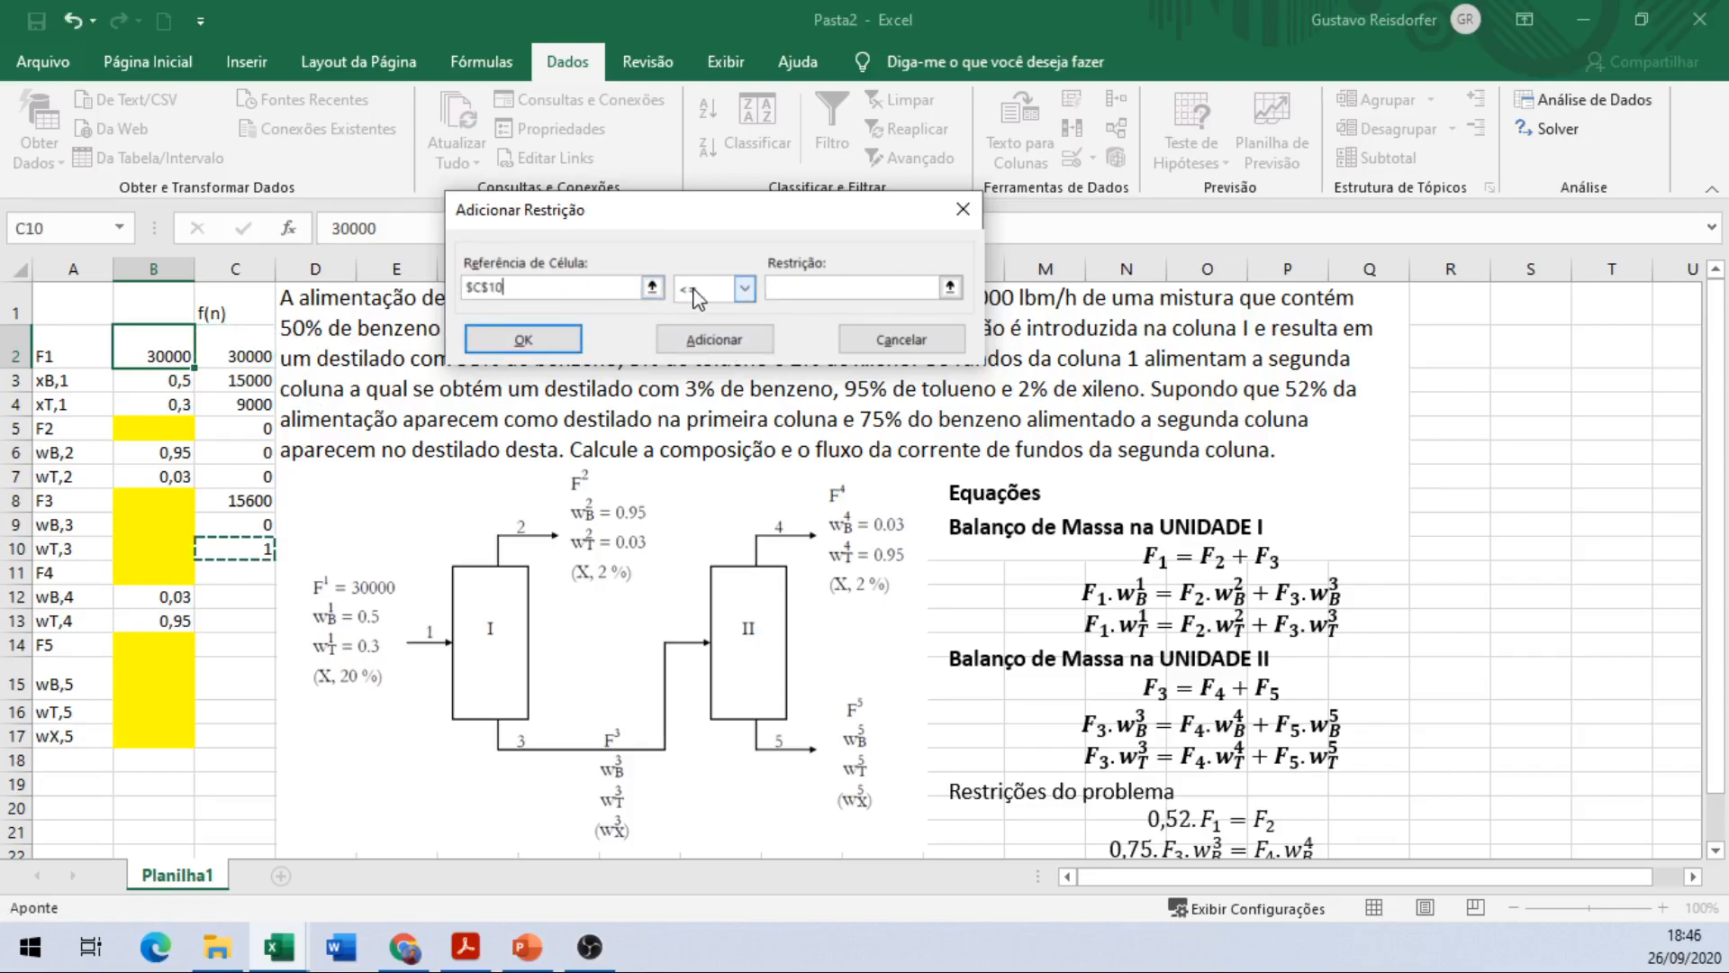
click(746, 288)
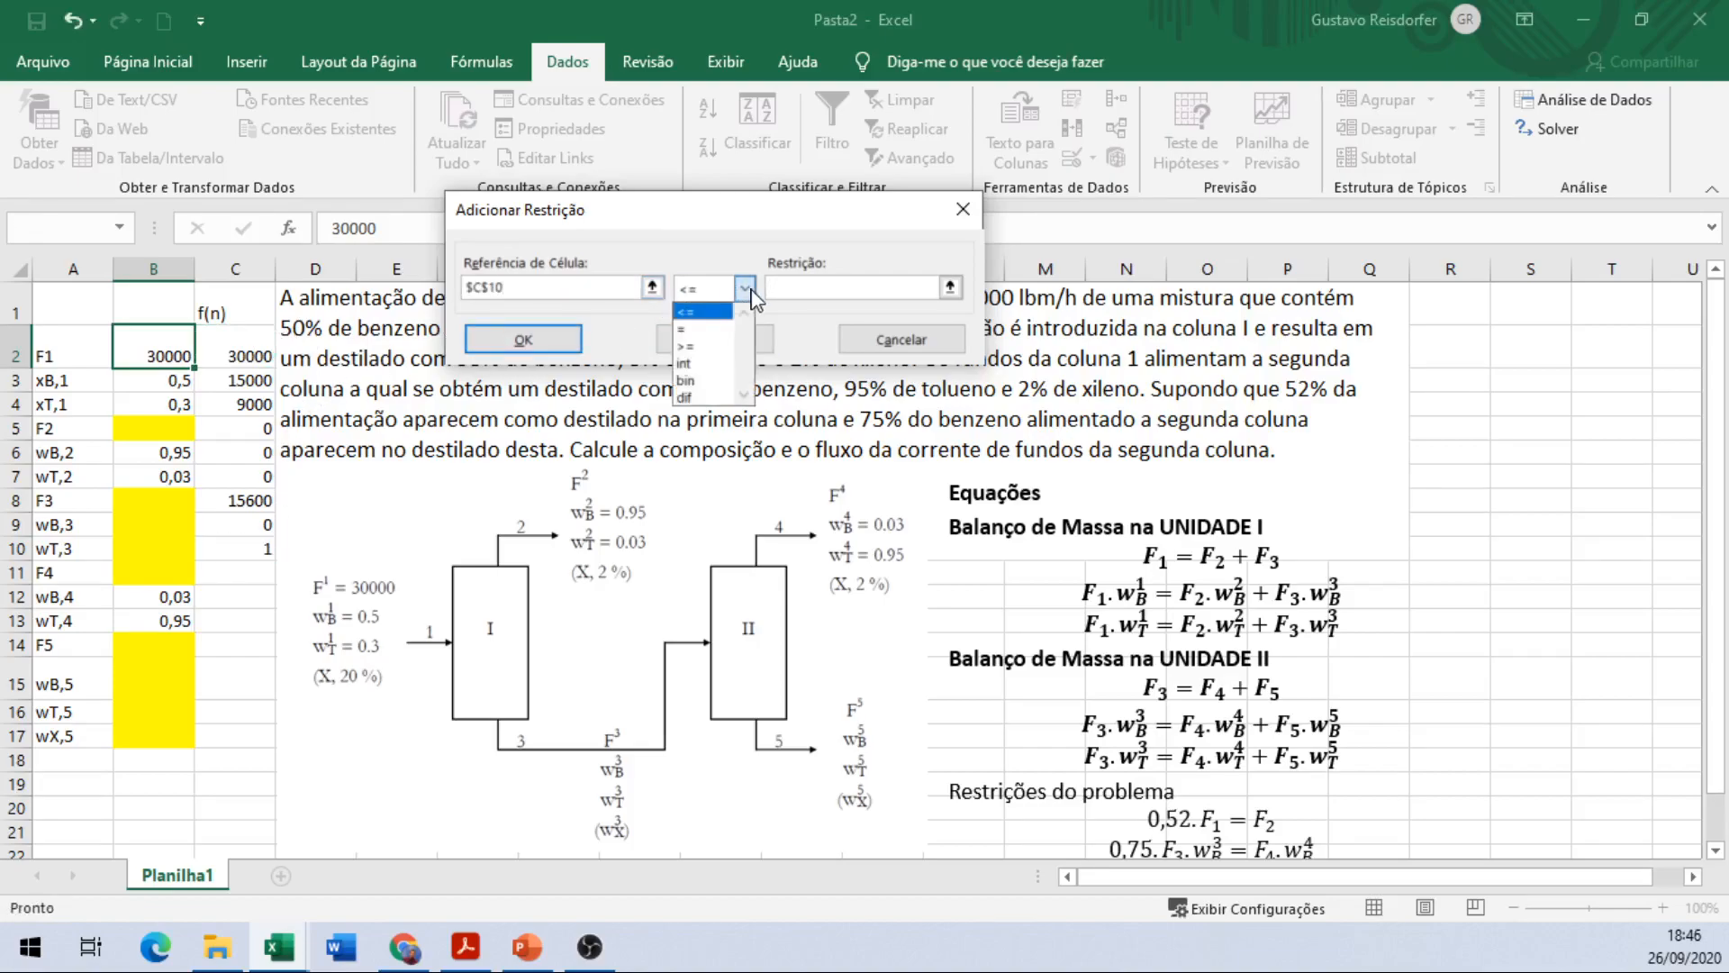
click(698, 326)
click(950, 289)
click(257, 347)
key(Return)
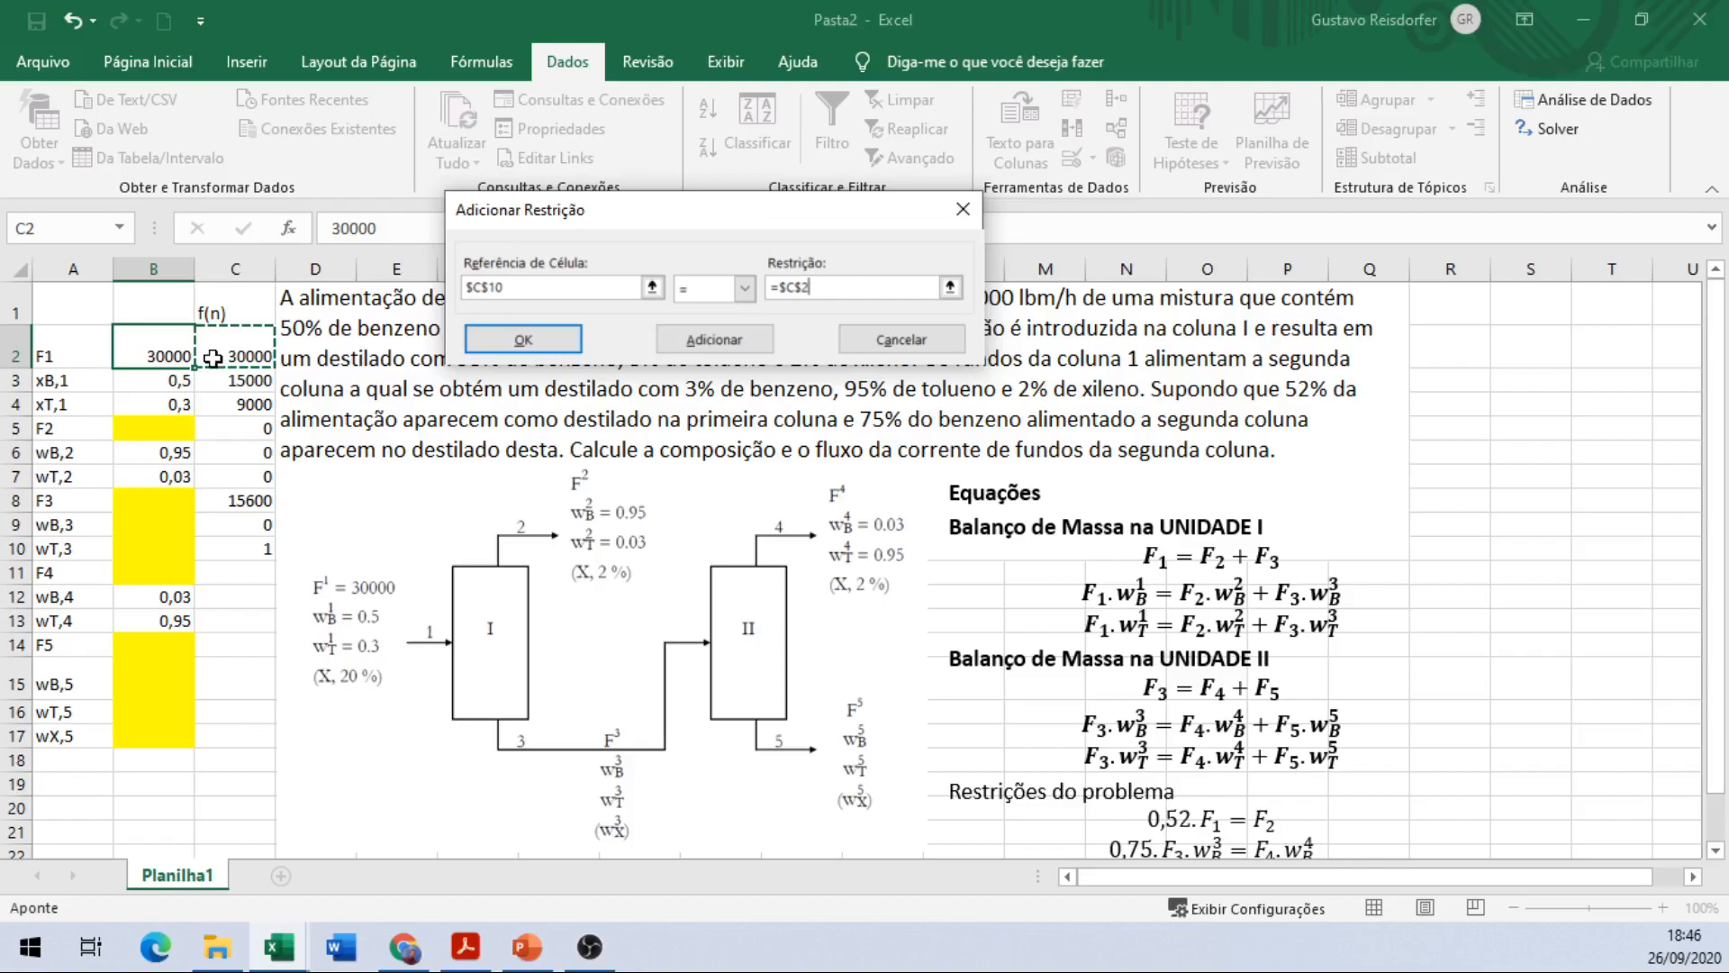
click(493, 343)
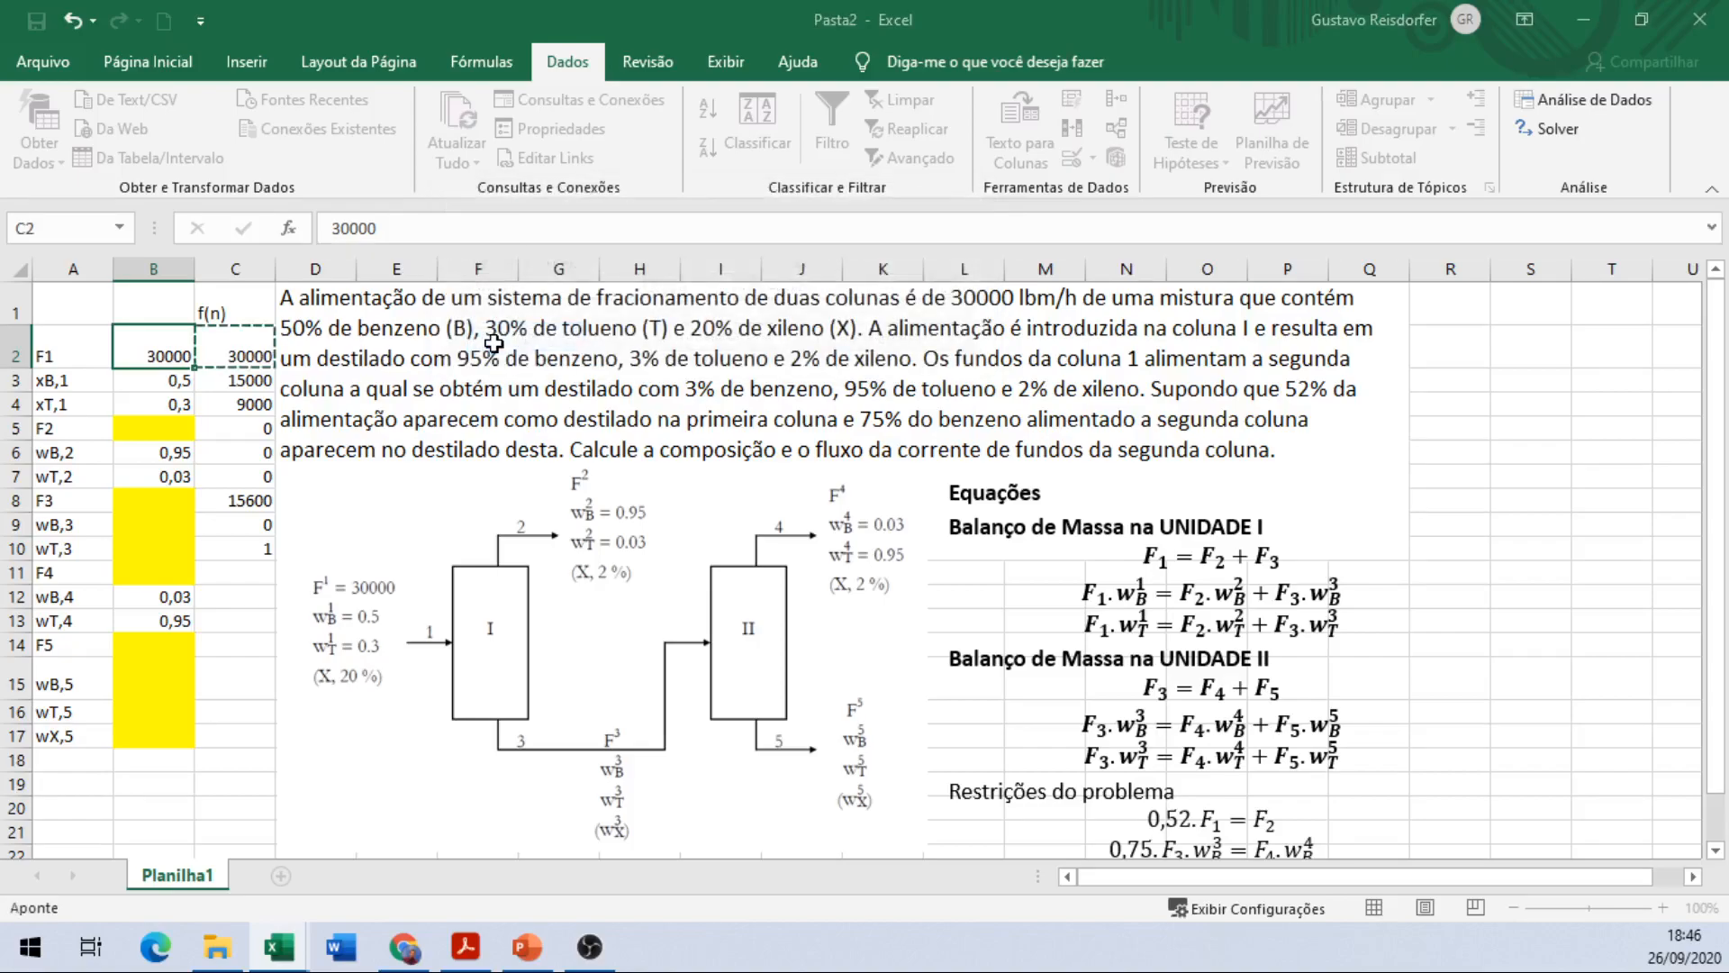
Step: Solve the model with the GRG Não Linear method and keep the Solver solution
drag(418, 31, 739, 114)
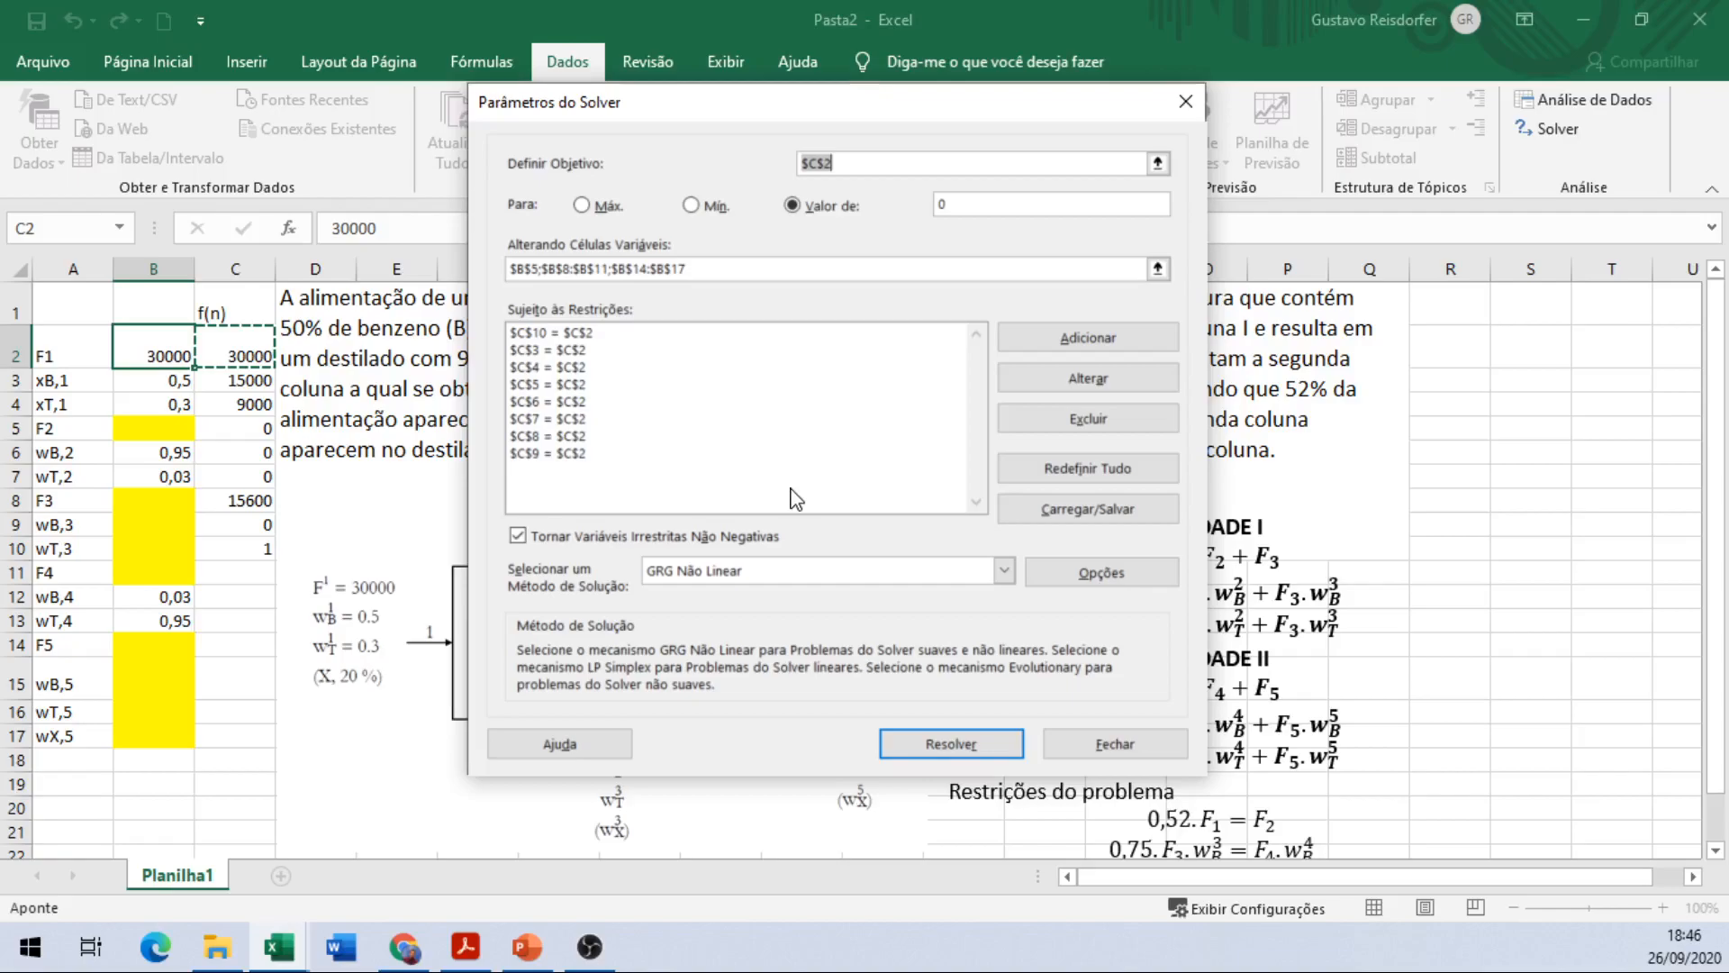
click(910, 744)
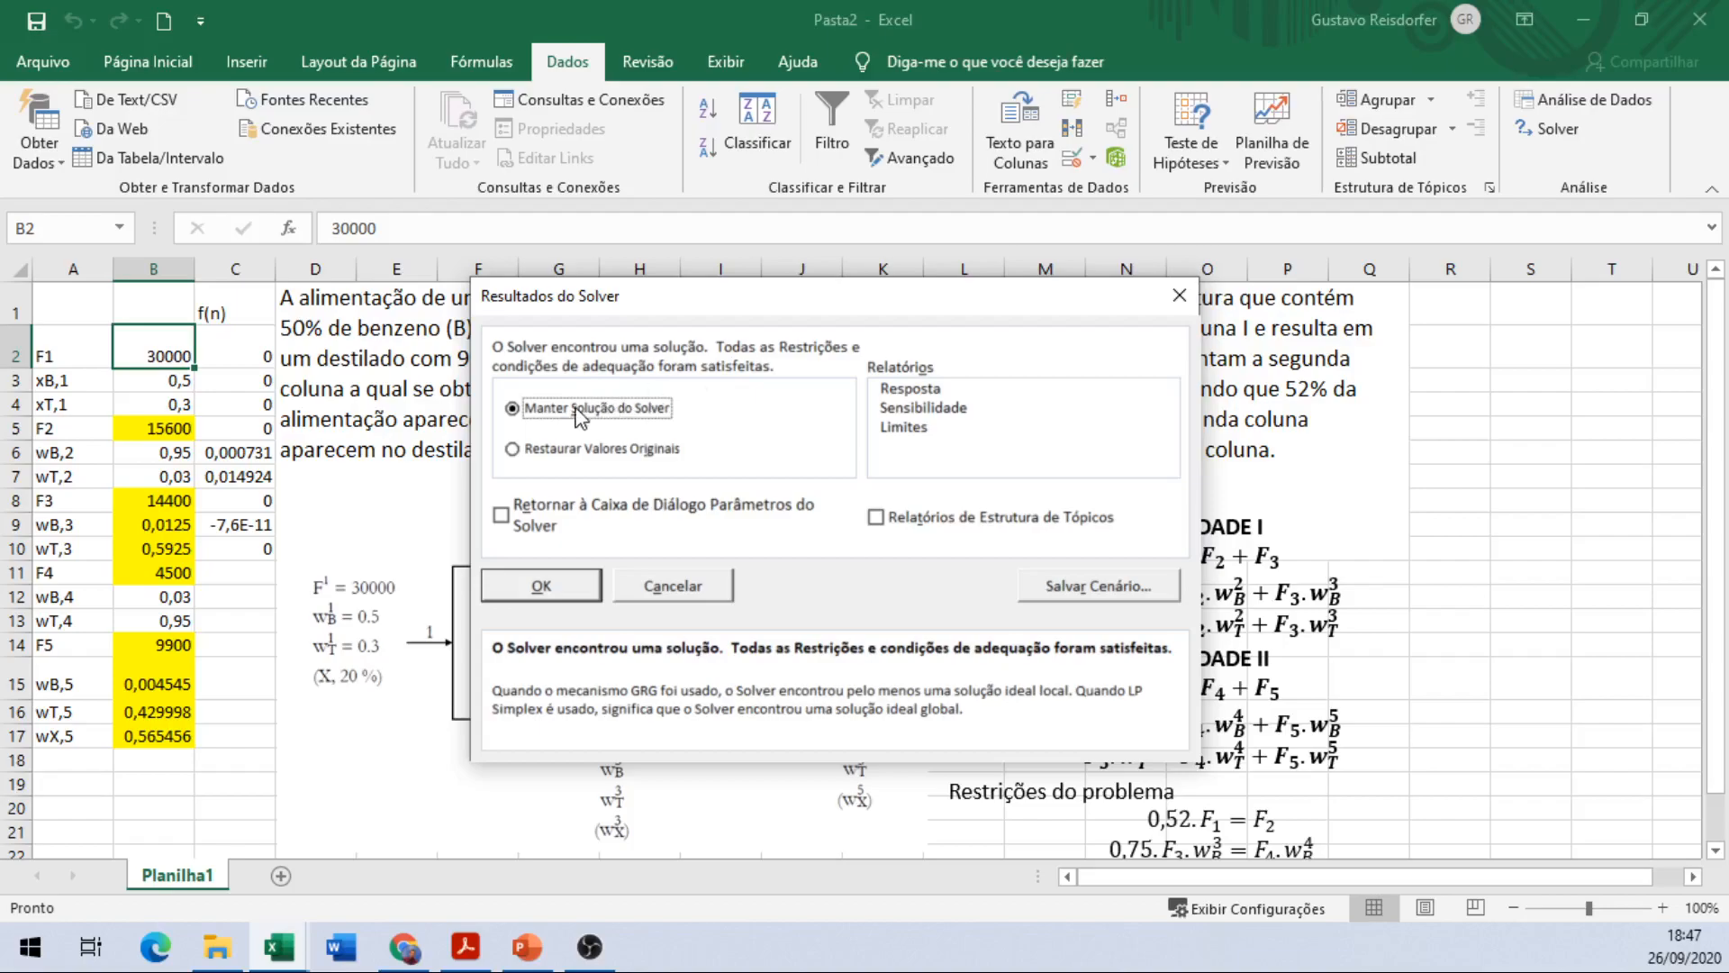
click(562, 590)
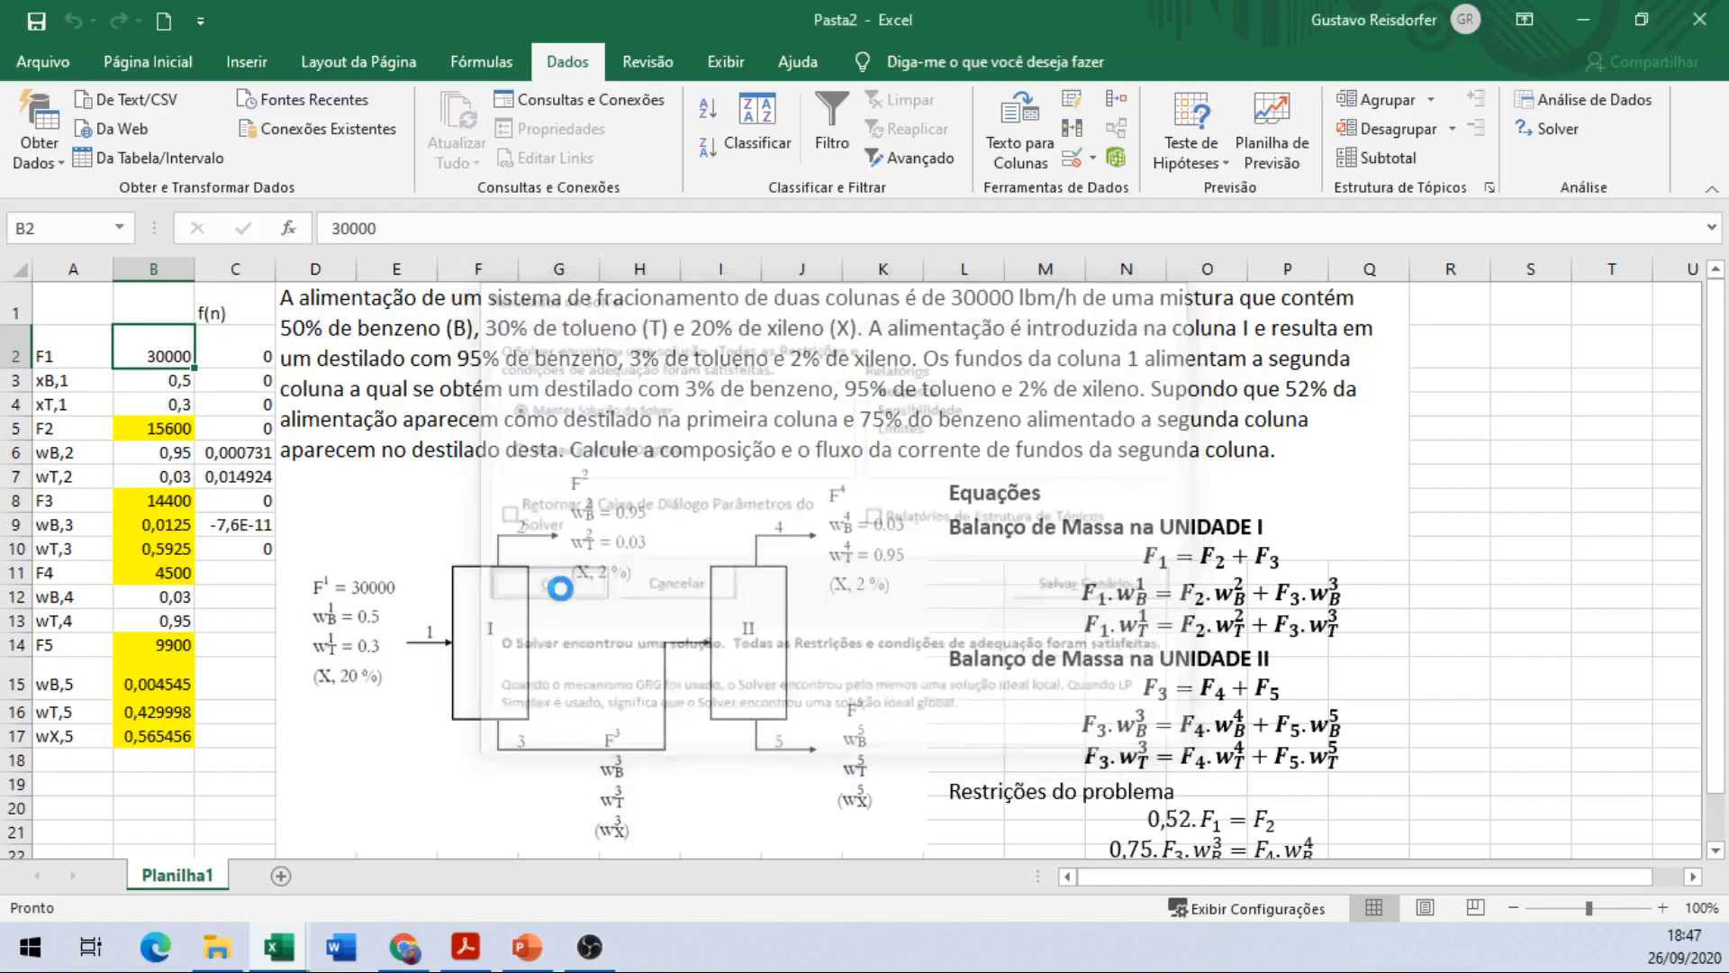
Step: Check the solved values of F2, wB,3 and wT,3 in cells B5, B9 and B10
click(155, 434)
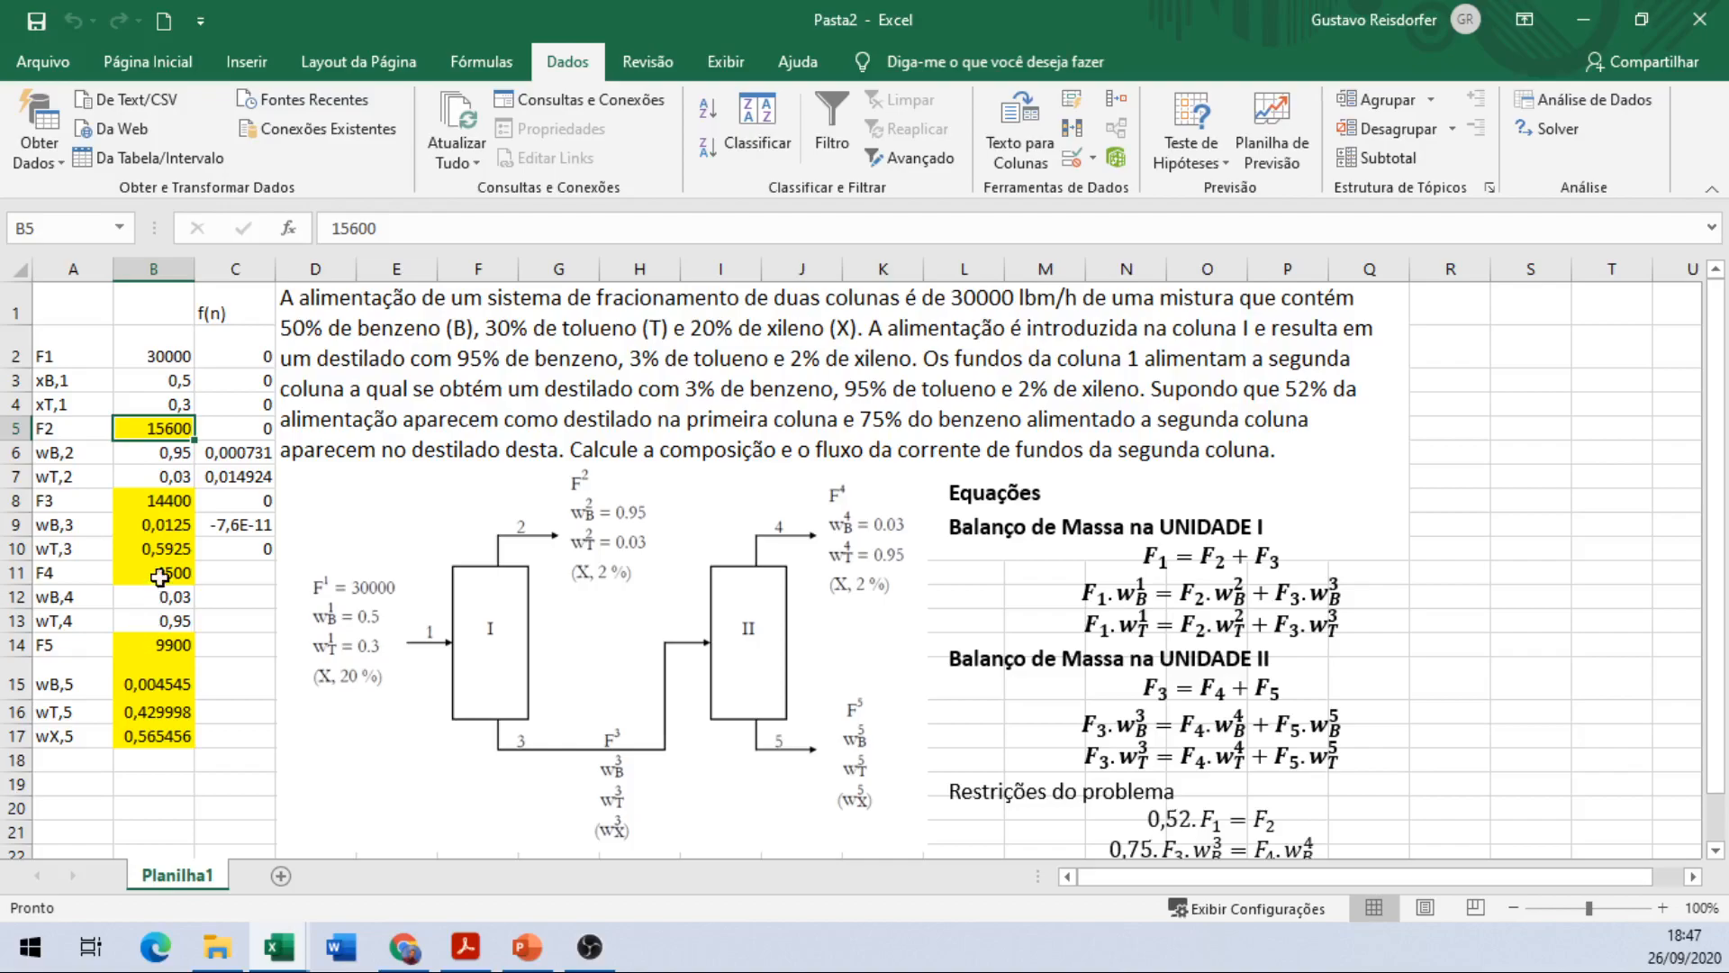
click(147, 526)
click(150, 551)
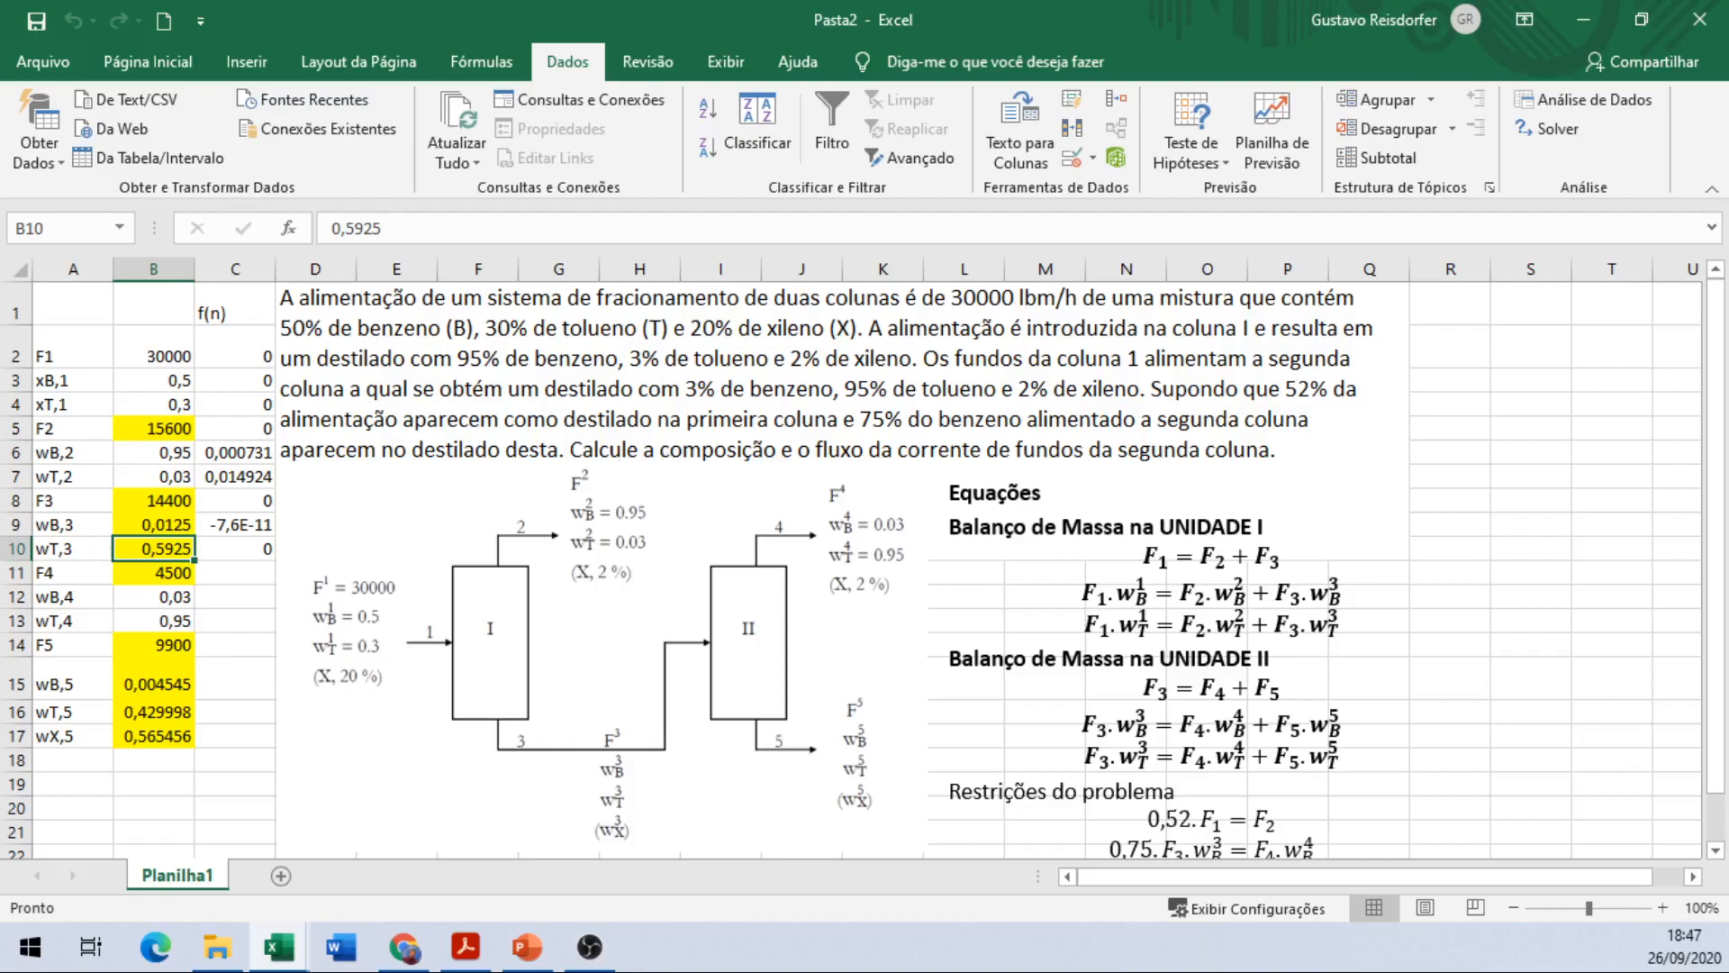
key(alt+Tab)
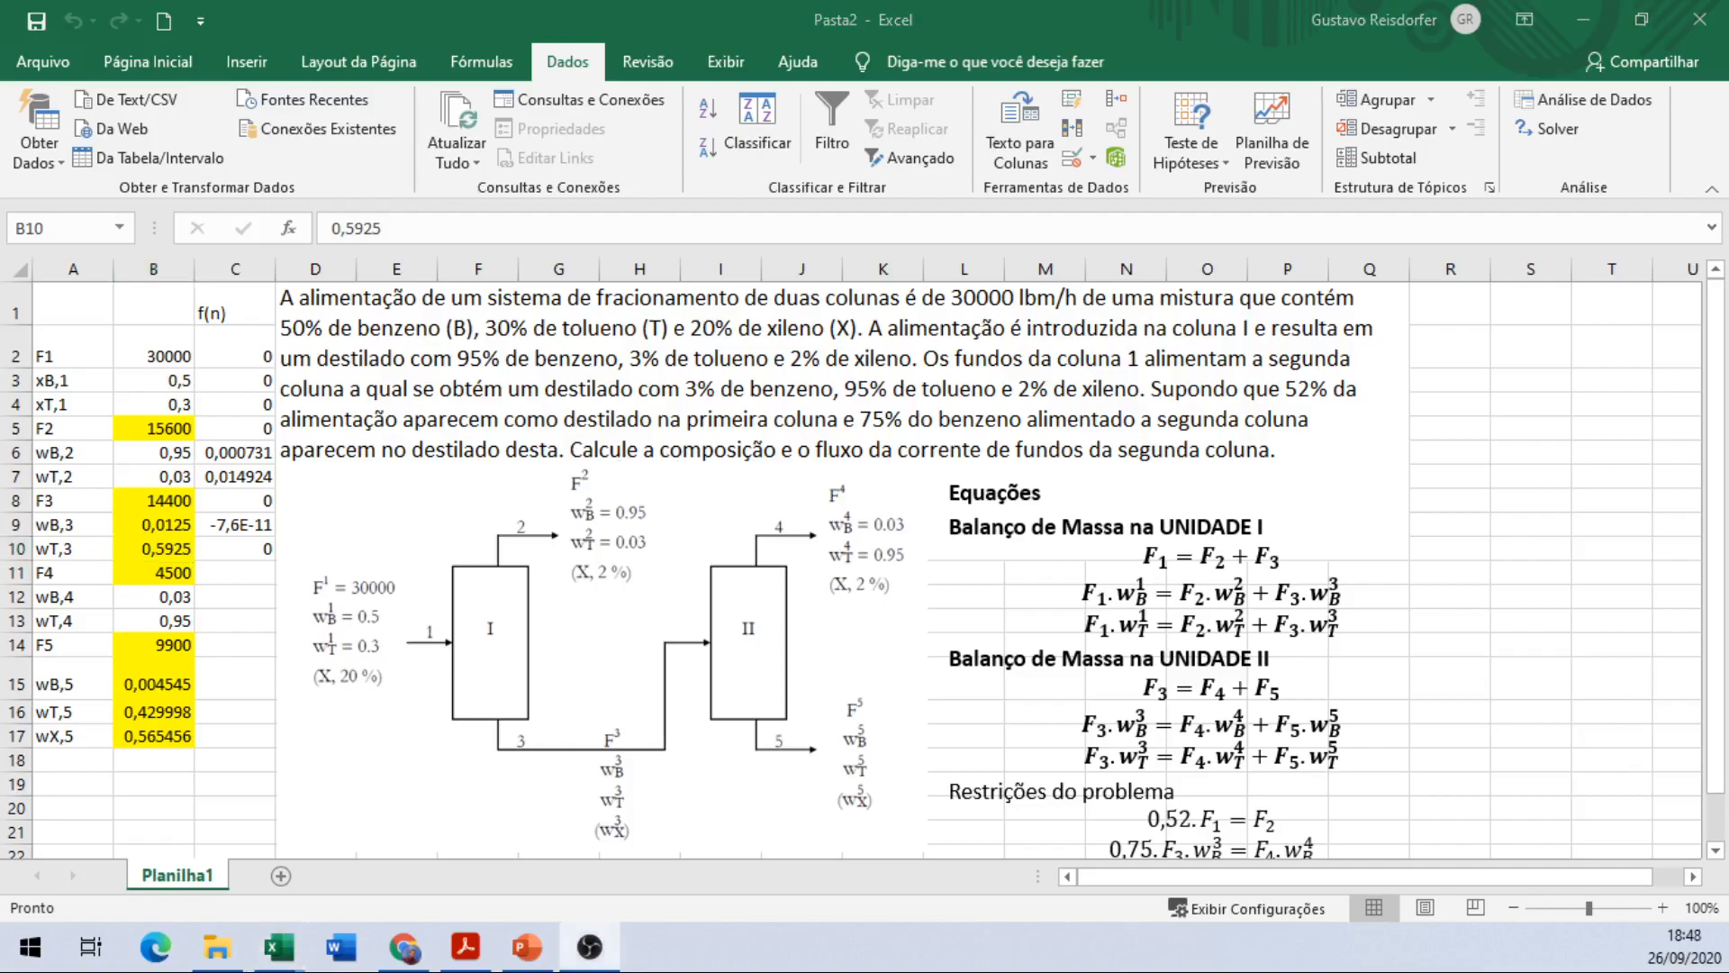